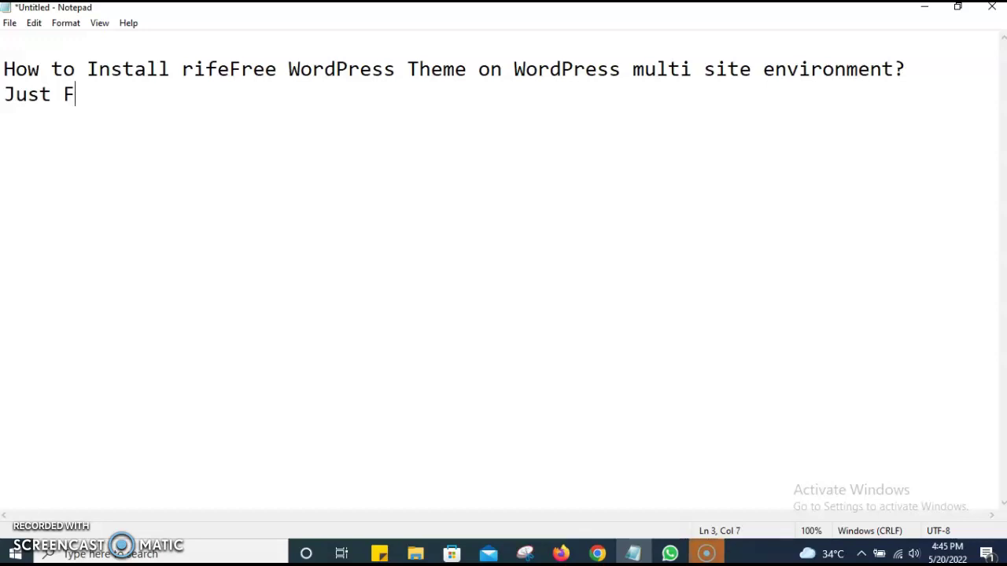
# - Finish the note's second line as "Just Follow :", and switch to Firefox to open the WordPress Network Admin dashboard
pyautogui.write(':')
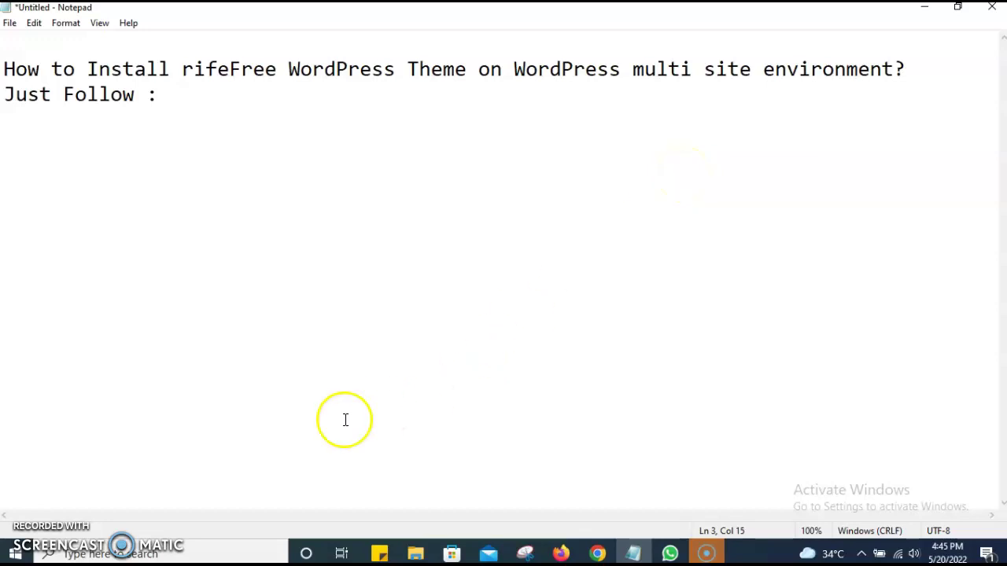
pyautogui.click(71, 543)
pyautogui.moveTo(66, 75)
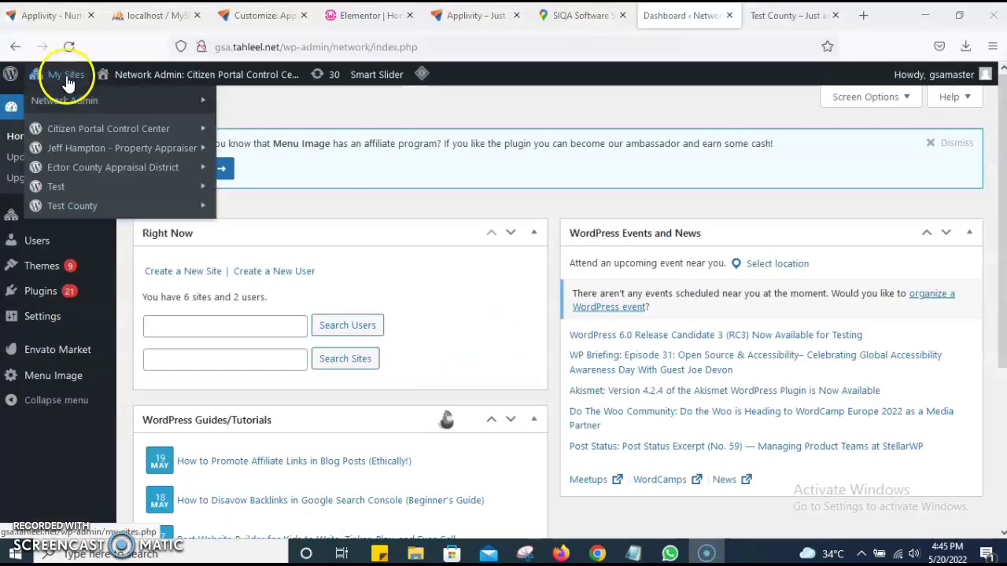
pyautogui.moveTo(67, 100)
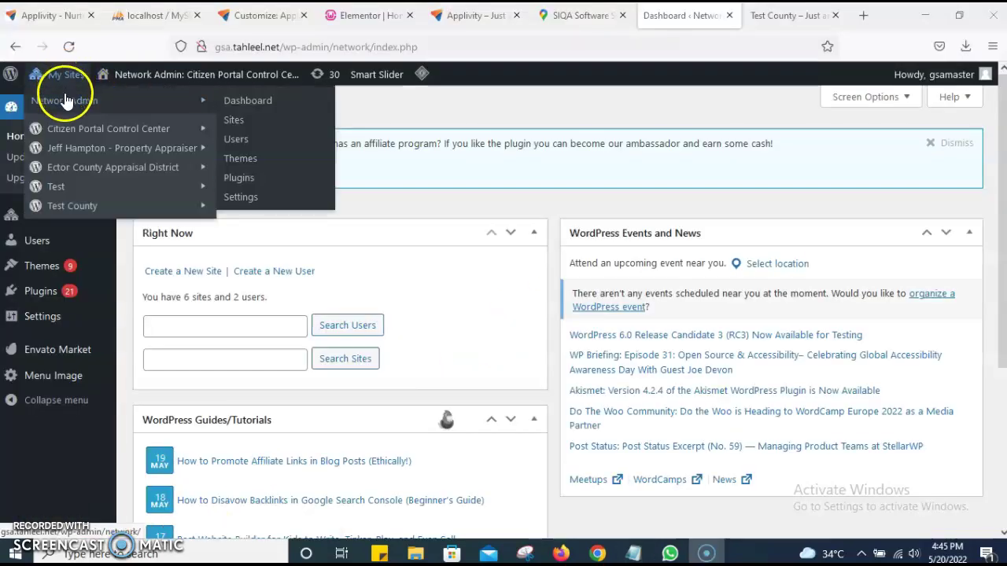
pyautogui.click(254, 103)
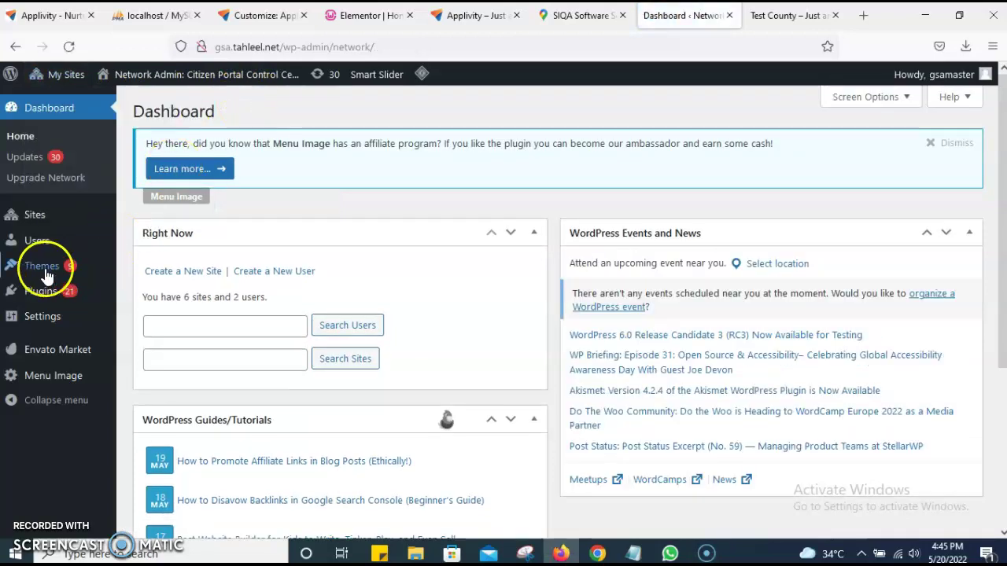
# - Open the upload form for adding a new theme to the network
pyautogui.click(46, 269)
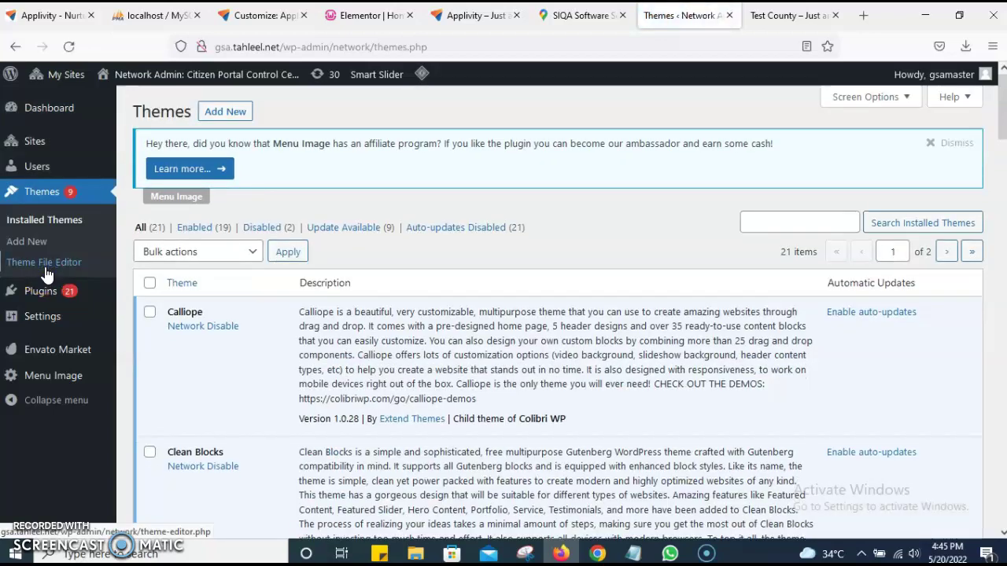
pyautogui.click(238, 115)
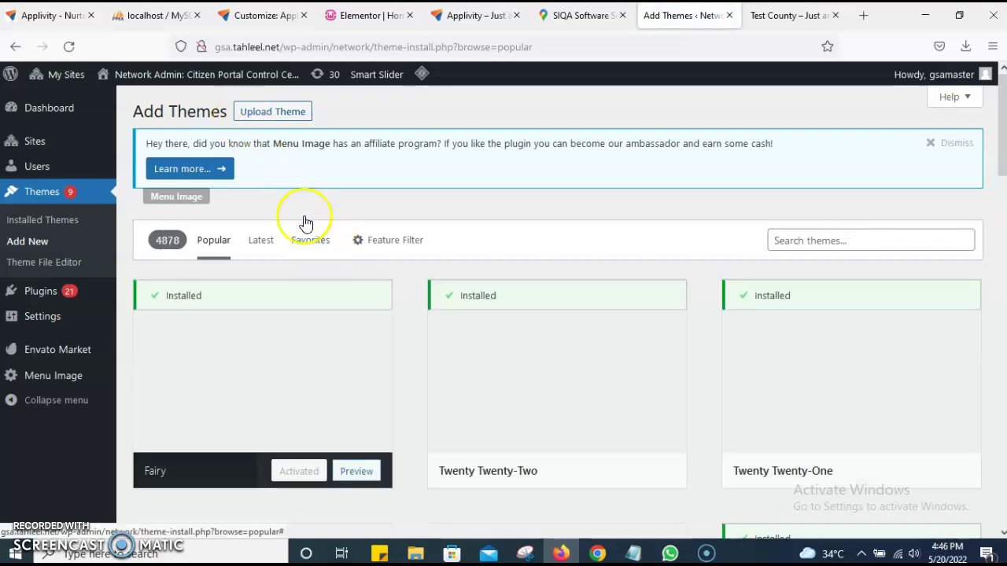
pyautogui.click(287, 115)
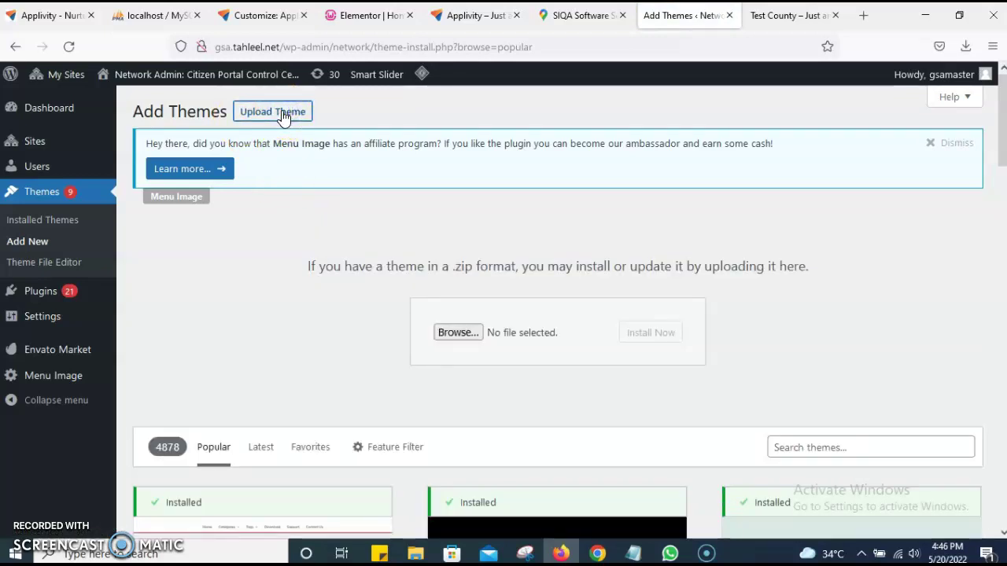
# - Choose rife-free.2.4.14.zip from the Downloads folder and install it as a network theme
pyautogui.click(452, 331)
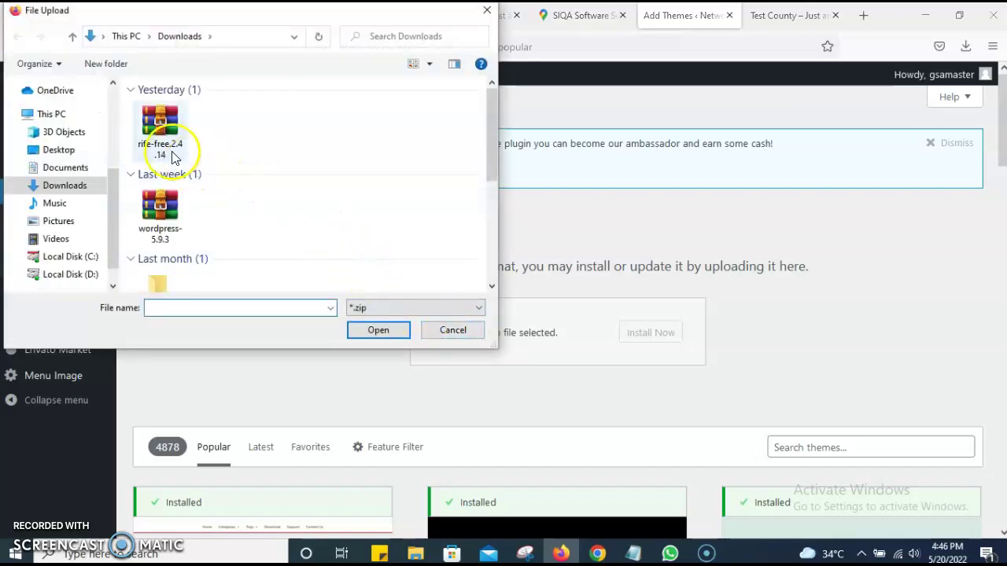
pyautogui.click(172, 156)
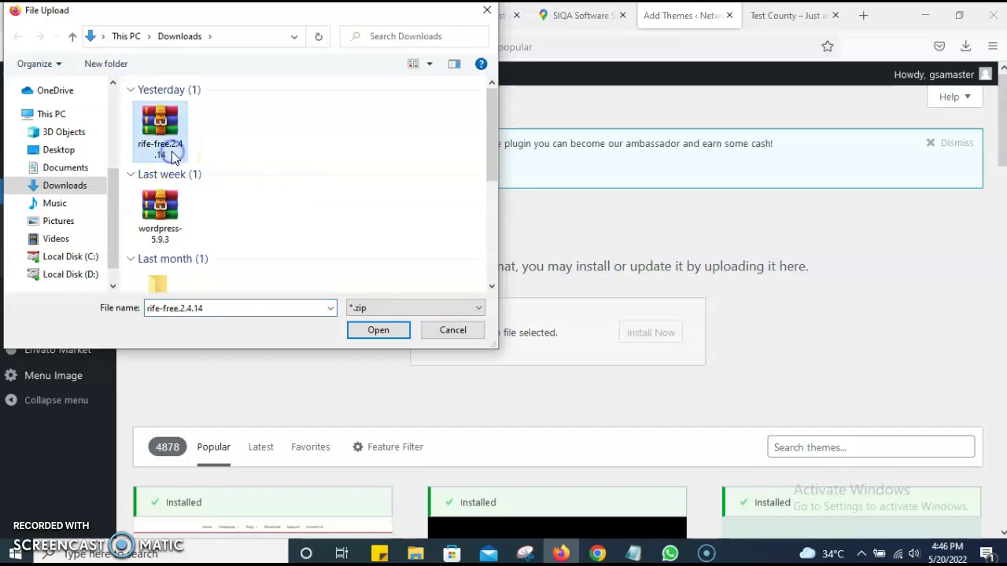
pyautogui.click(380, 331)
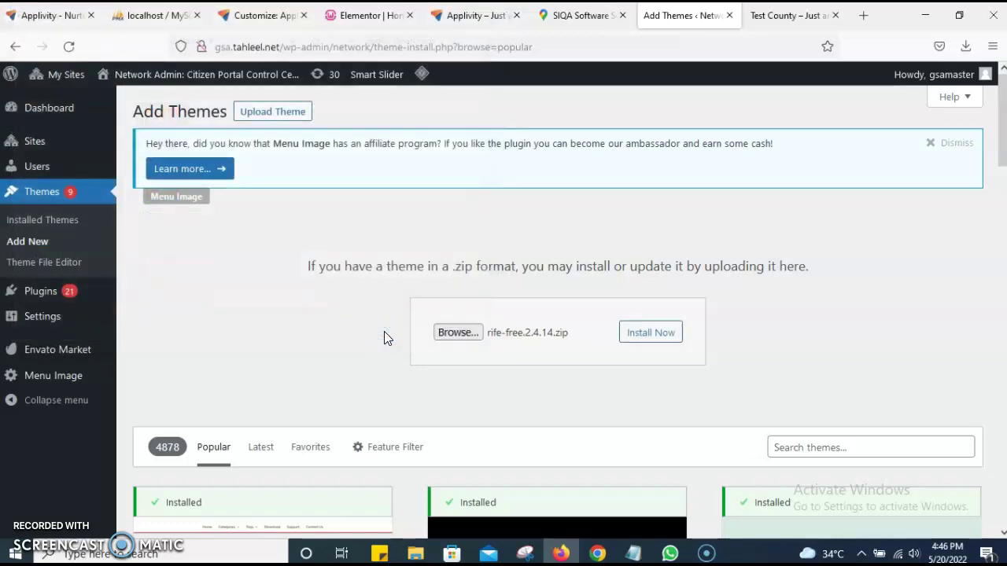
pyautogui.click(651, 334)
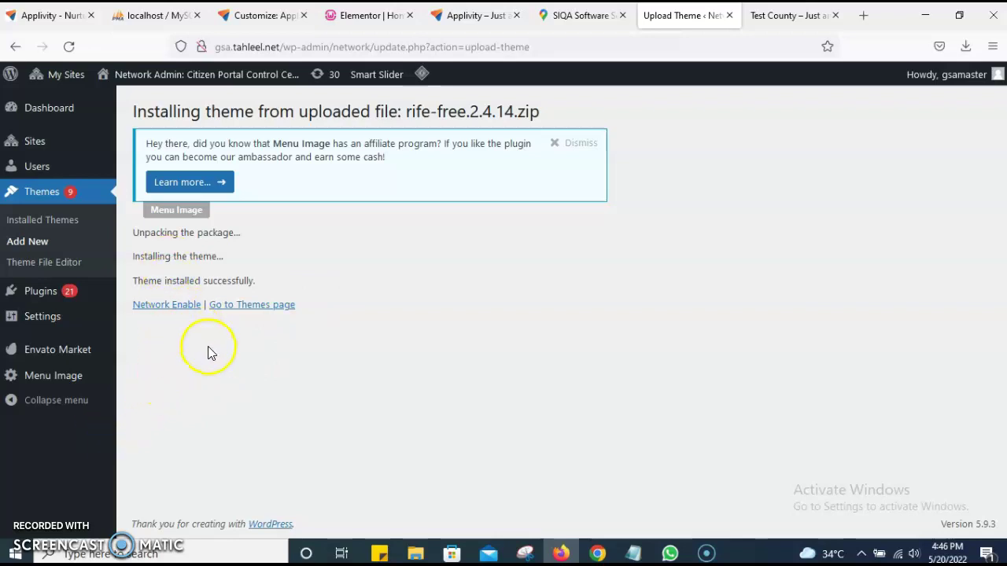
pyautogui.moveTo(132, 281); pyautogui.dragTo(260, 281)
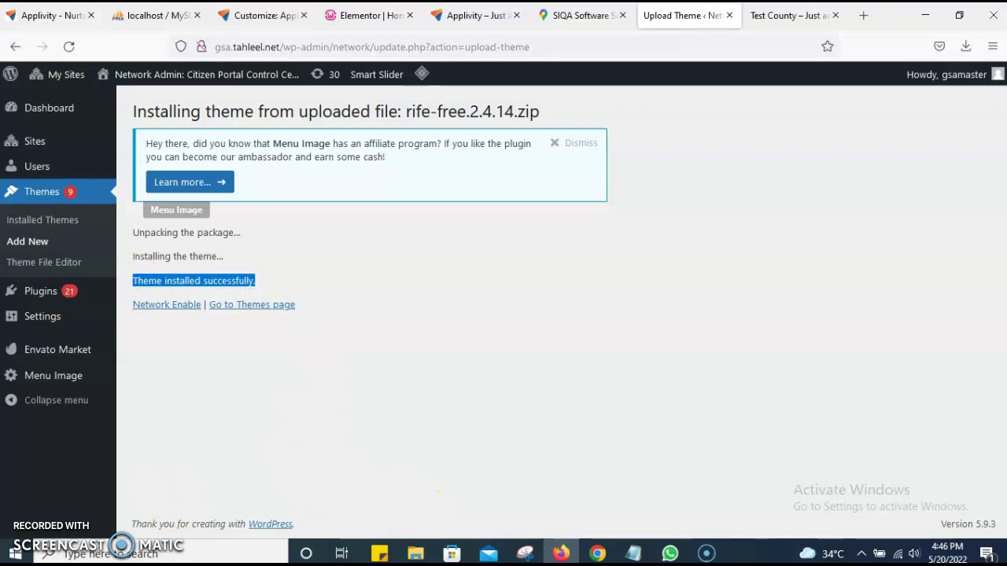
# - In Notepad, note that the theme has been installed successfully, adding the line "now i am going to activate this theme only for one site"
pyautogui.write('o')
pyautogui.write('w i am going to activate')
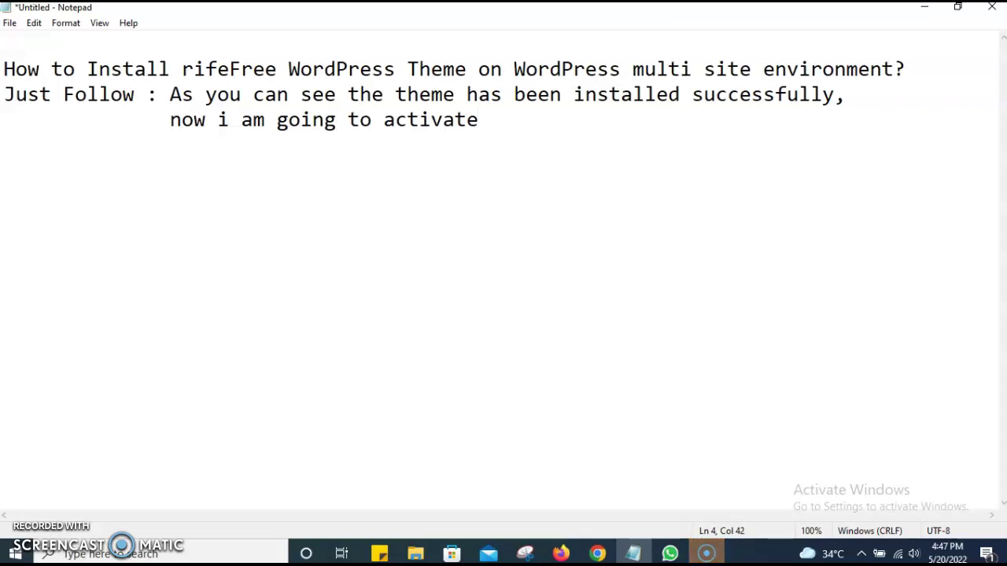
pyautogui.write(' this theme i')
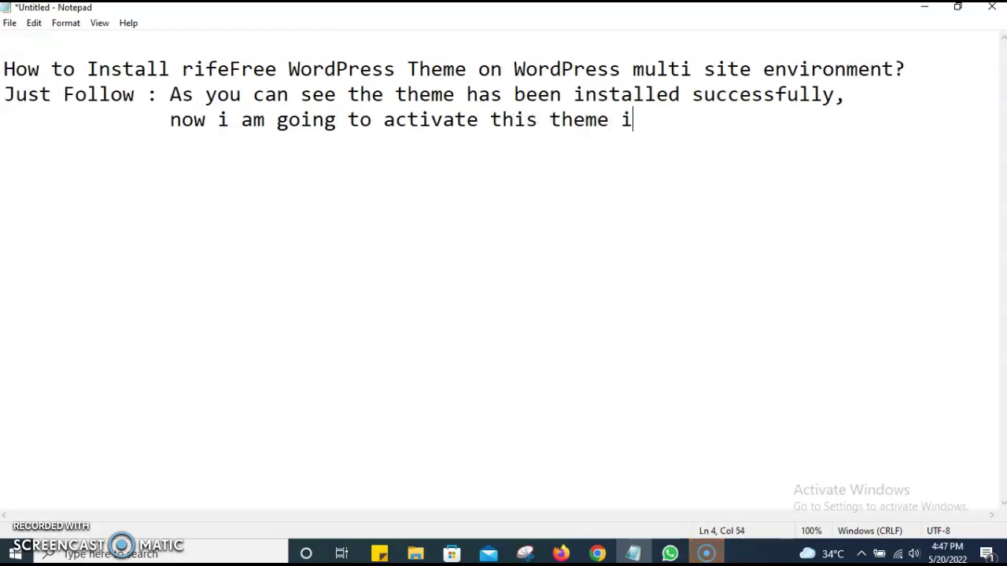
pyautogui.press('BackSpace')
pyautogui.write('only for')
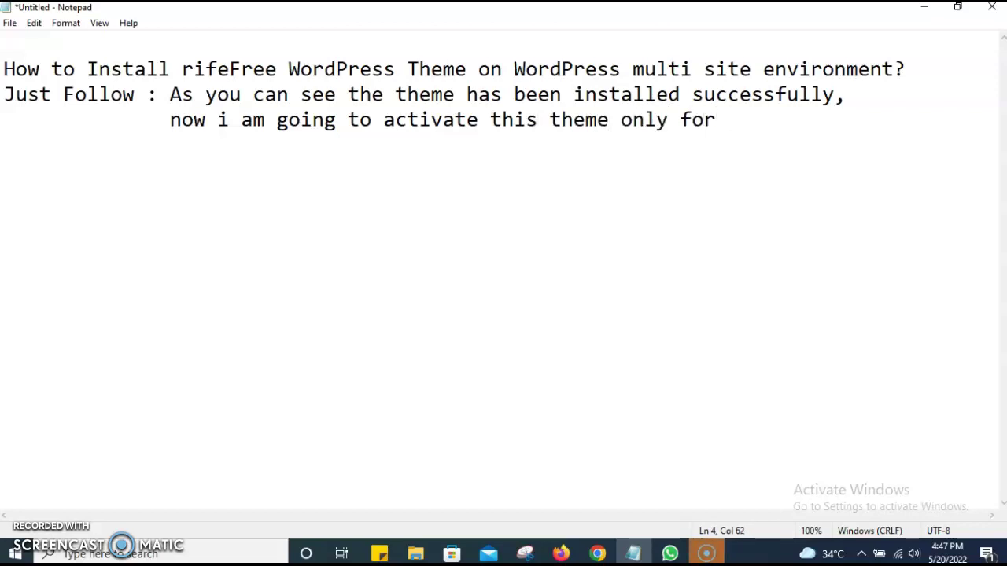
pyautogui.write(' one site')
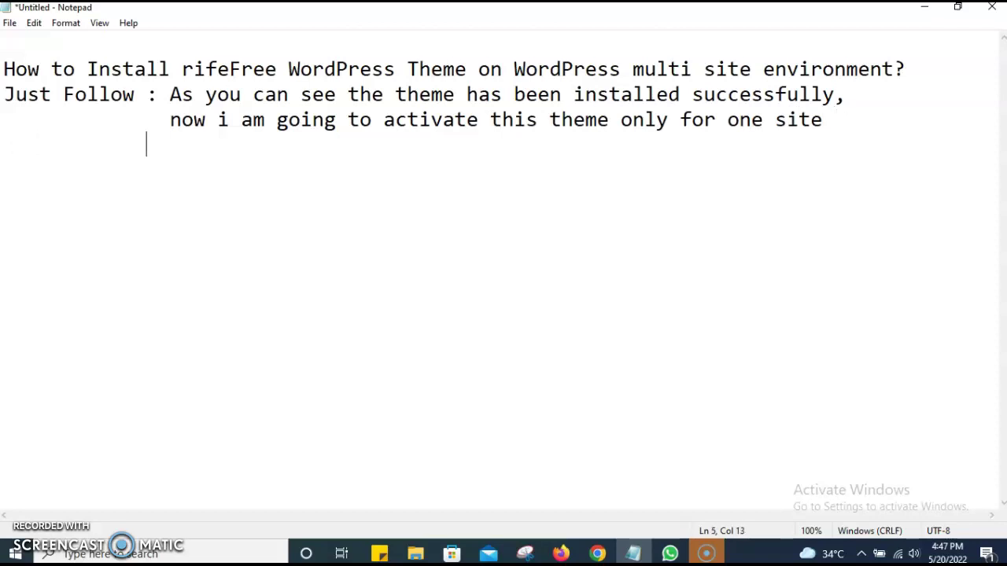
# - Continue the activation note on a new line with "which in on subdomain."
pyautogui.write('ich in')
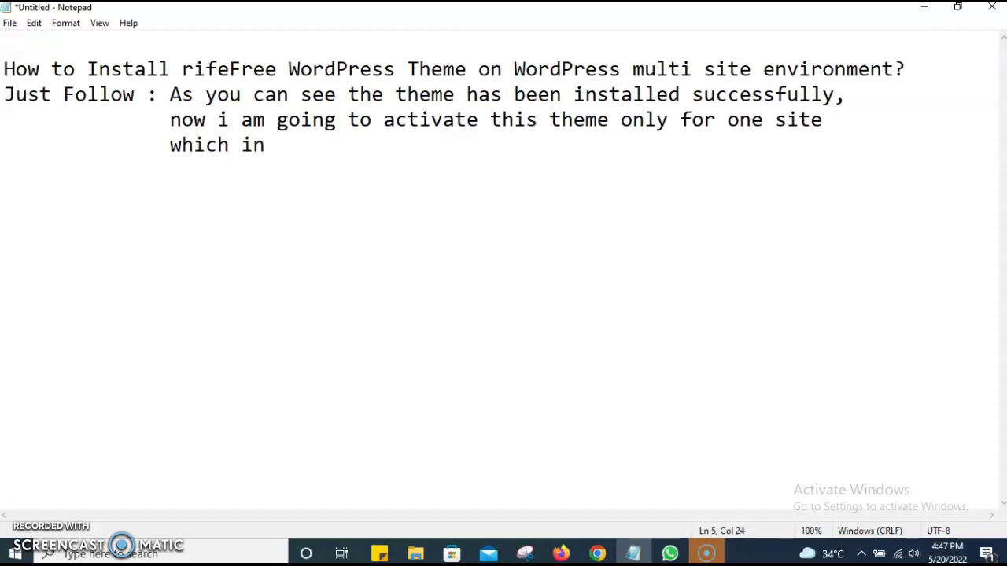
pyautogui.write(' on sub')
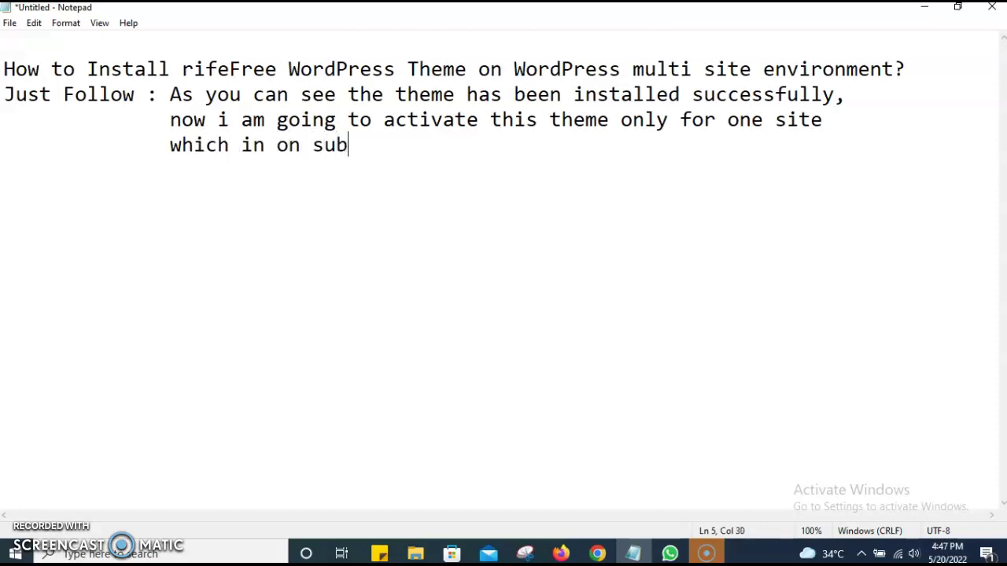
pyautogui.write('domain.               ')
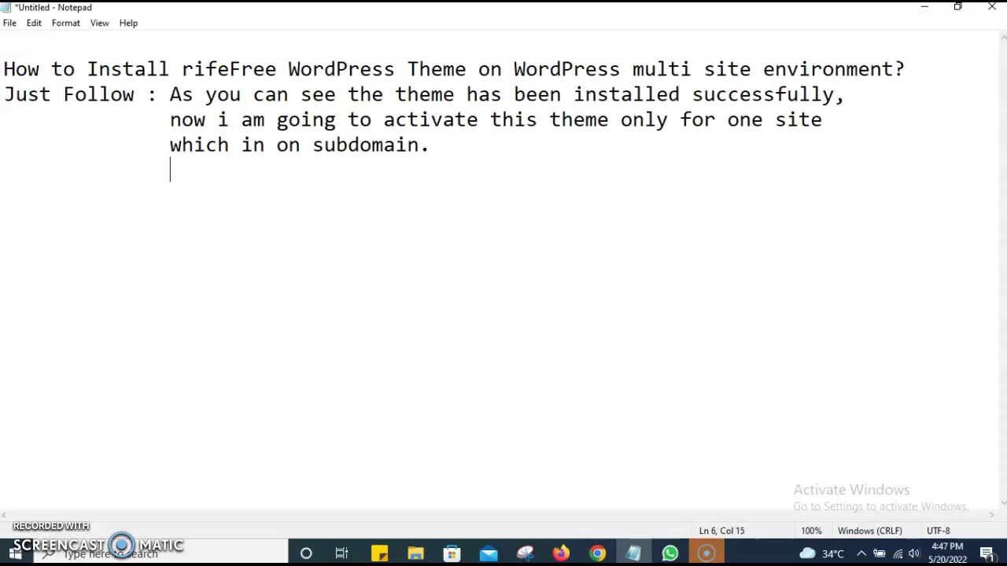
# - Begin a reminder below the subdomain line with "Please keep it in your mind, you have to"
pyautogui.write('Please')
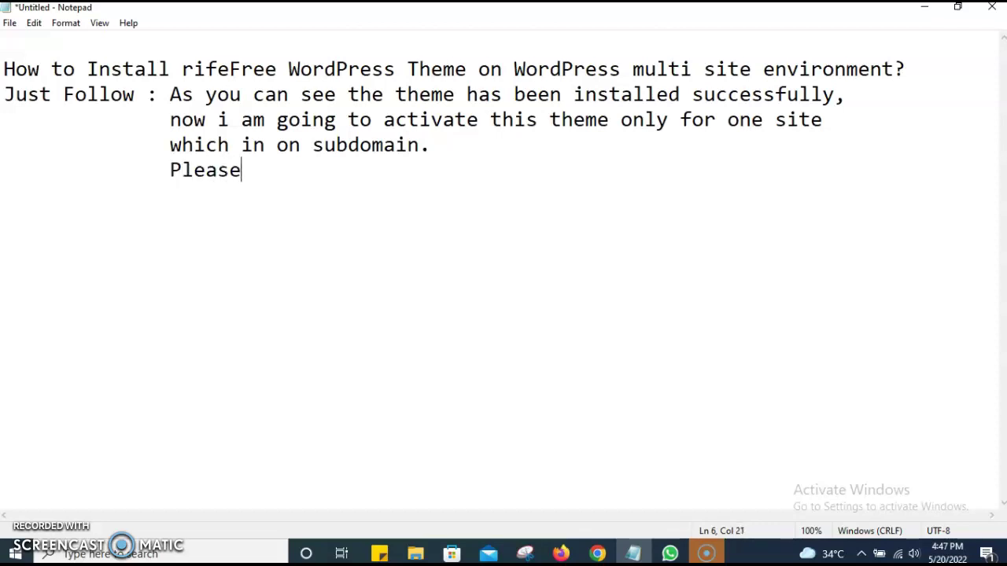
pyautogui.write(' keep it in your mind')
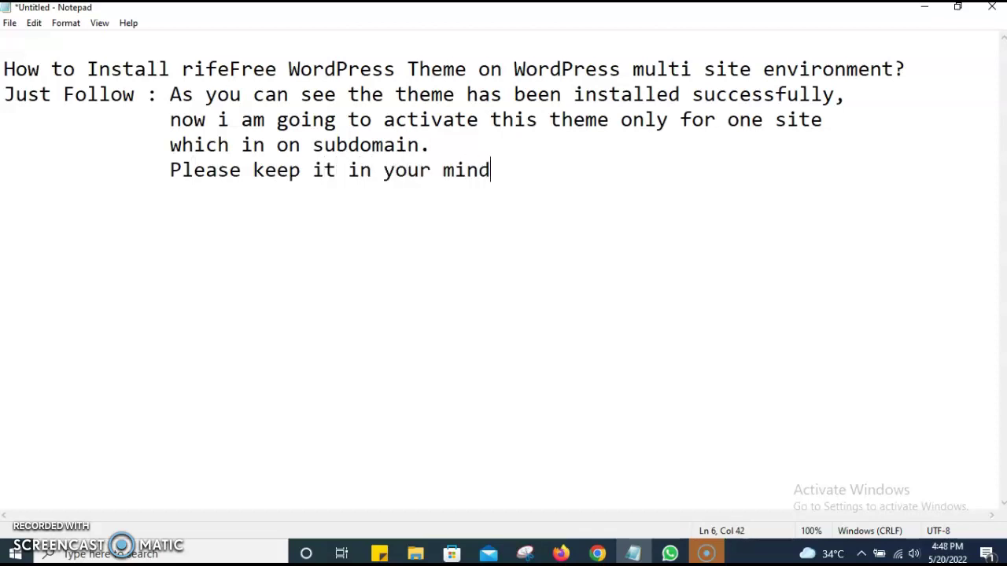
pyautogui.write(', you have')
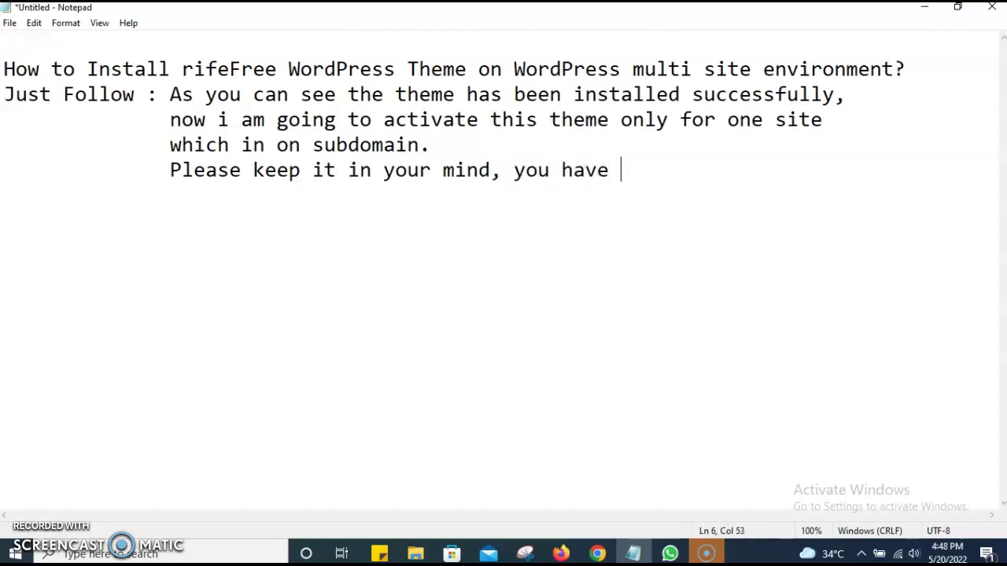
pyautogui.write(' to mak')
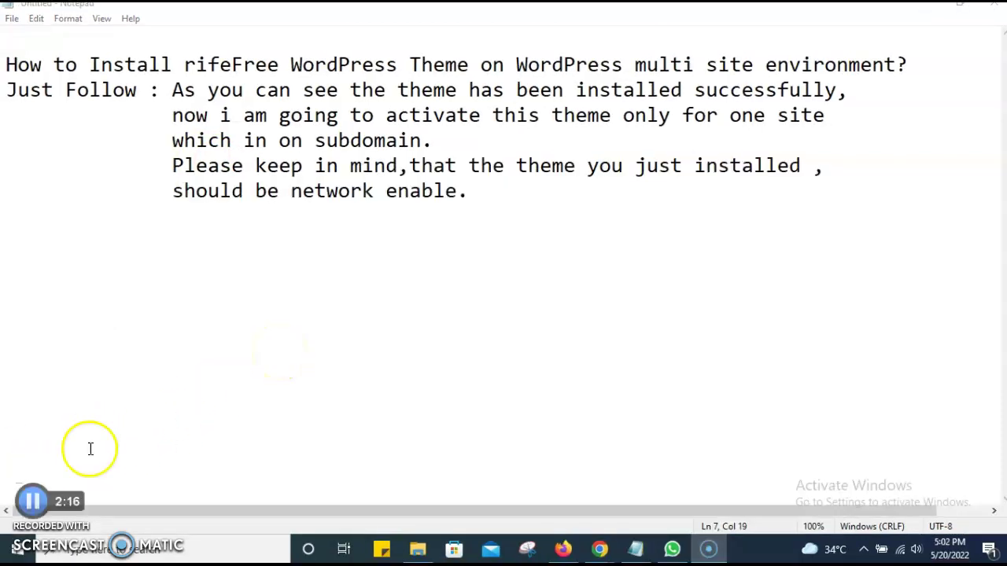
# - Switch to Firefox and network enable the newly installed Rife Free theme
pyautogui.click(564, 549)
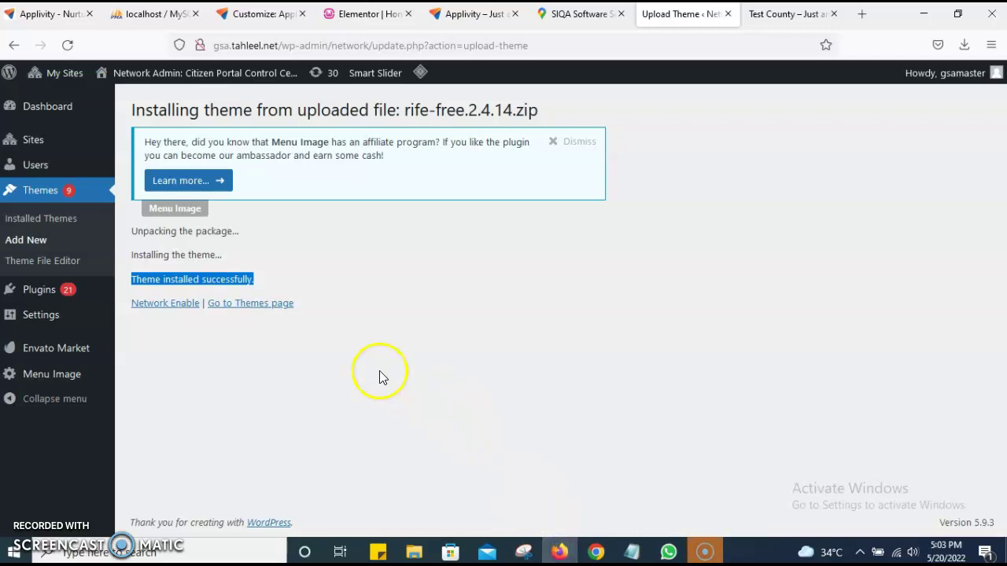
pyautogui.click(238, 340)
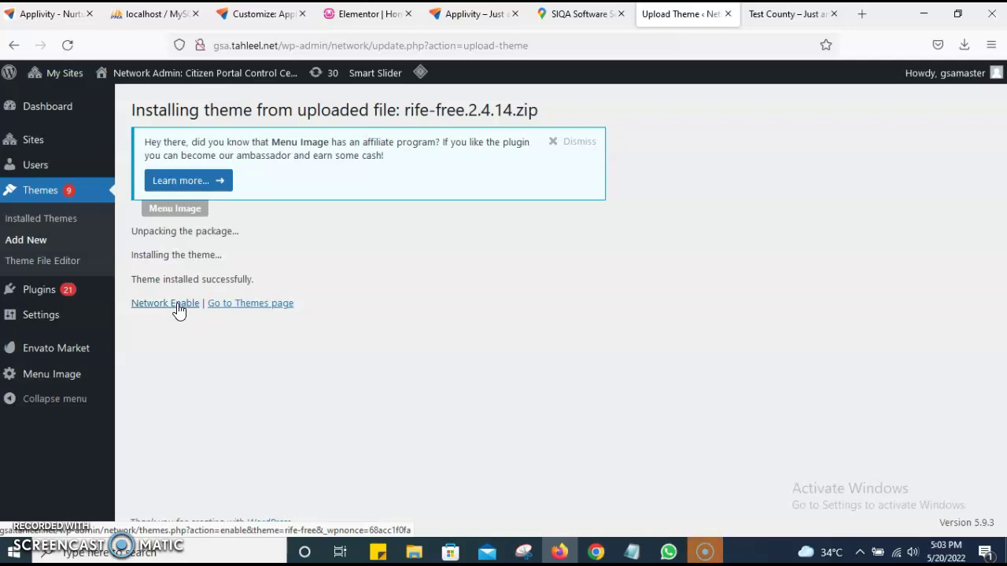
pyautogui.click(175, 306)
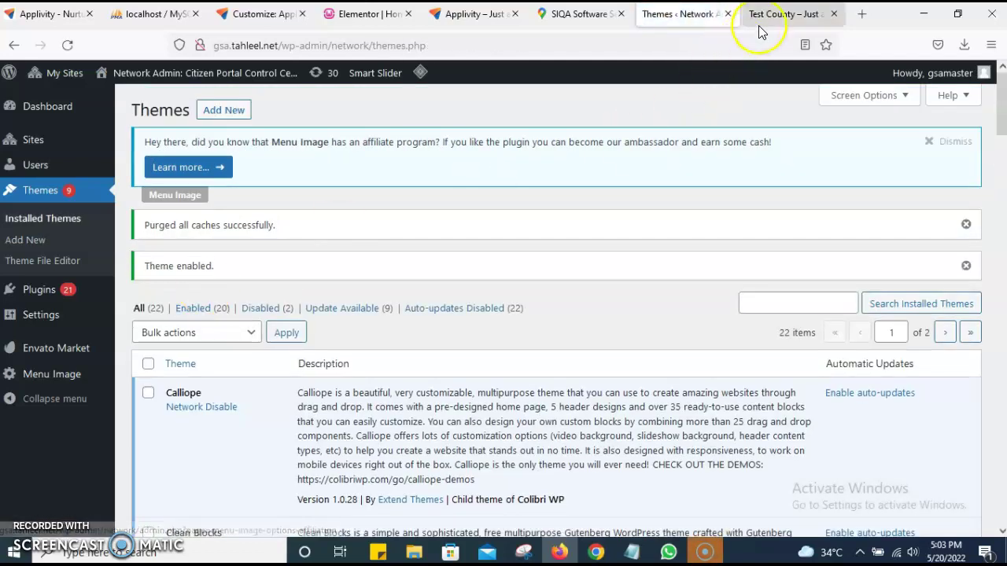
# - View the Test County site and reload its front page at gsa.tahleel.net/test2/
pyautogui.click(767, 16)
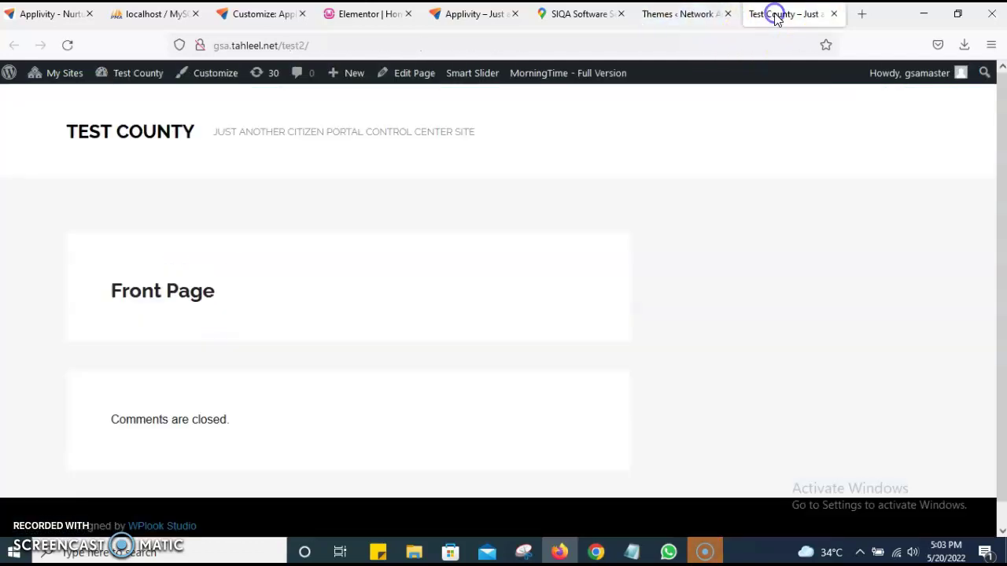
pyautogui.click(288, 45)
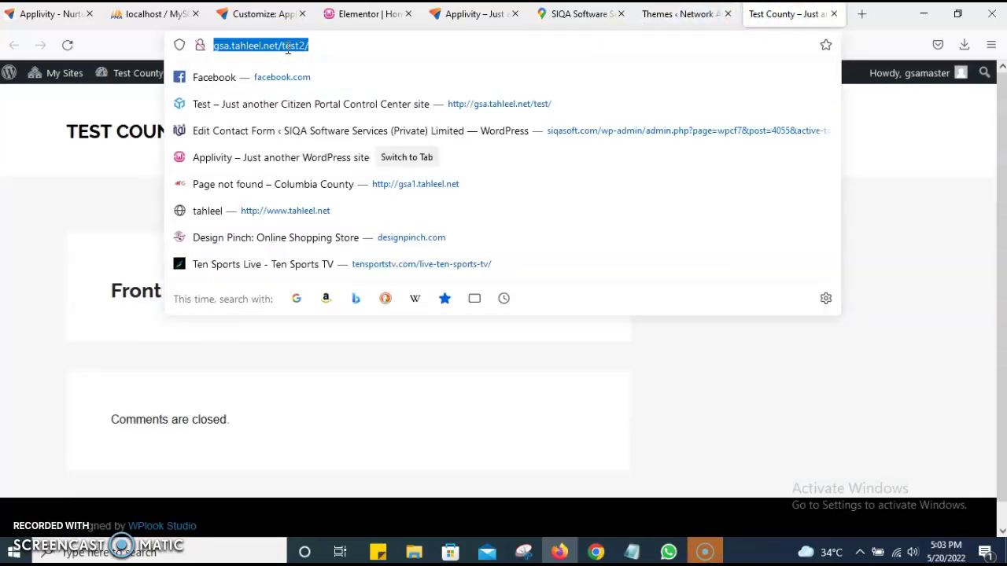
pyautogui.press('Return')
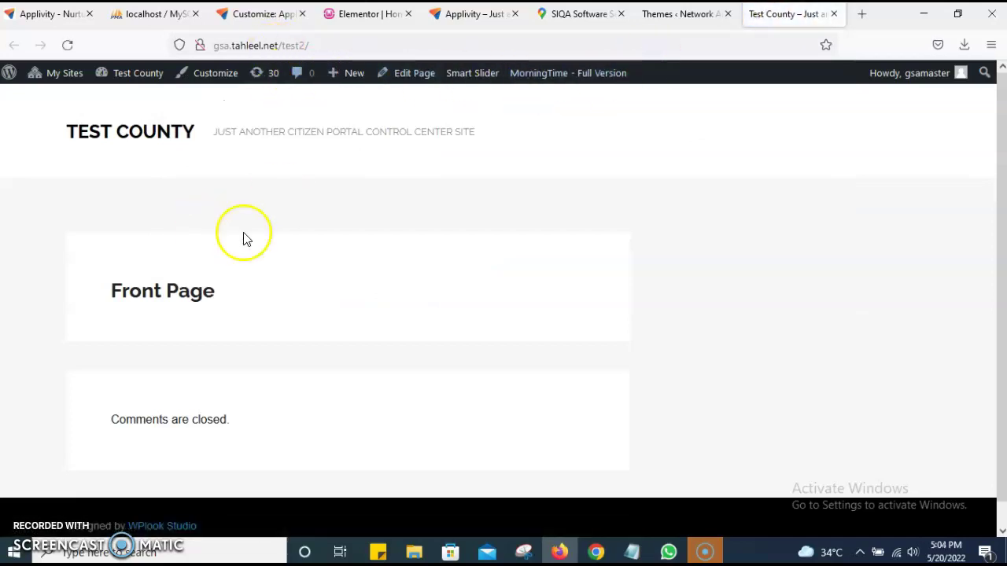
# - Open the Test County site in a new tab from the network admin's site list and close its old tab
pyautogui.click(707, 23)
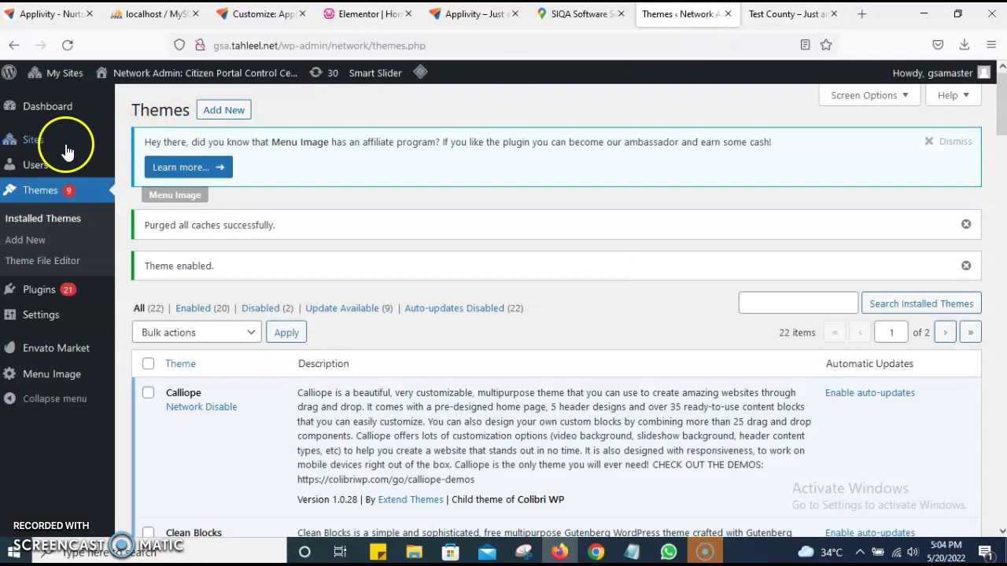
pyautogui.moveTo(66, 83)
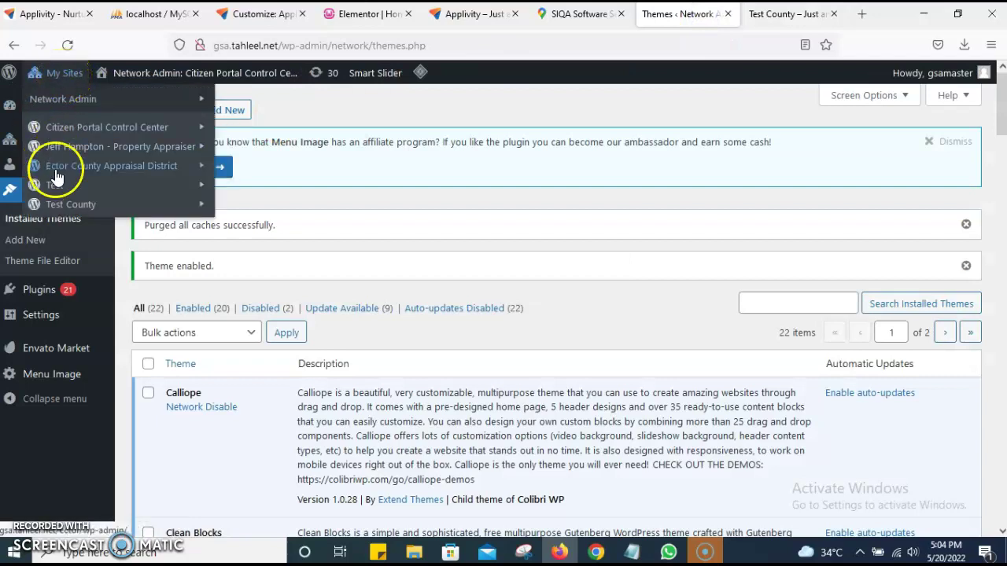
pyautogui.moveTo(59, 185)
pyautogui.moveTo(59, 203)
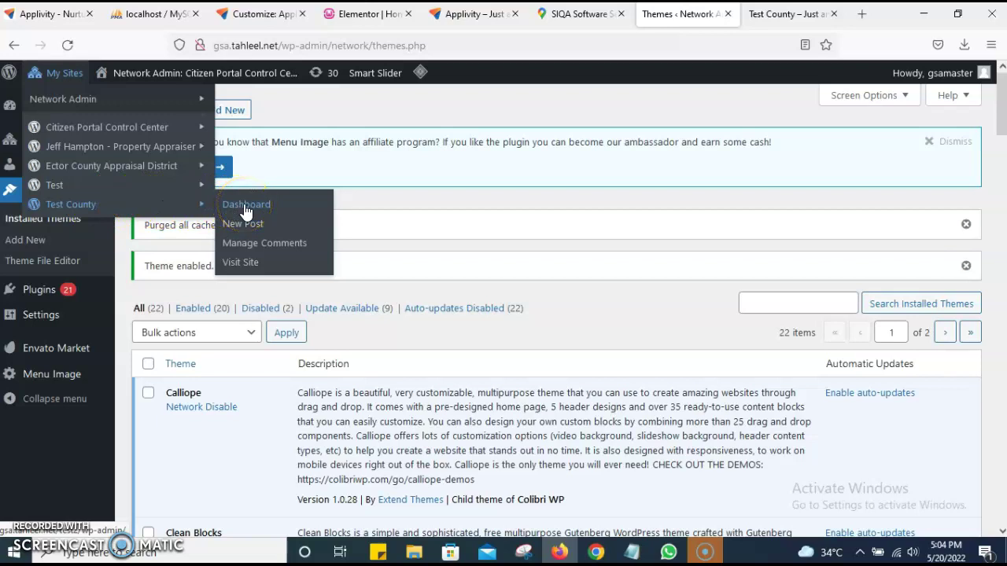
pyautogui.middleClick(244, 264)
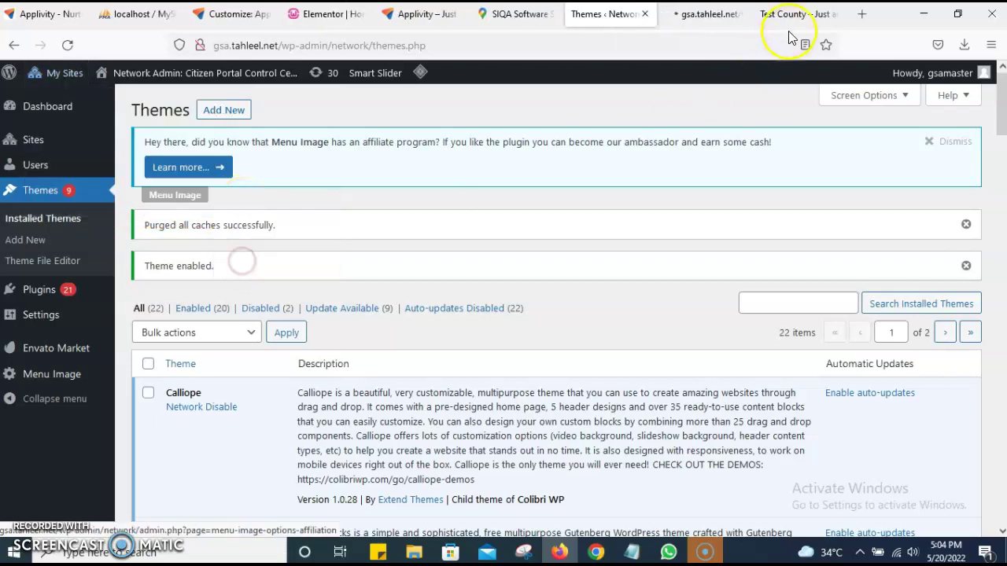
pyautogui.click(790, 14)
pyautogui.click(834, 14)
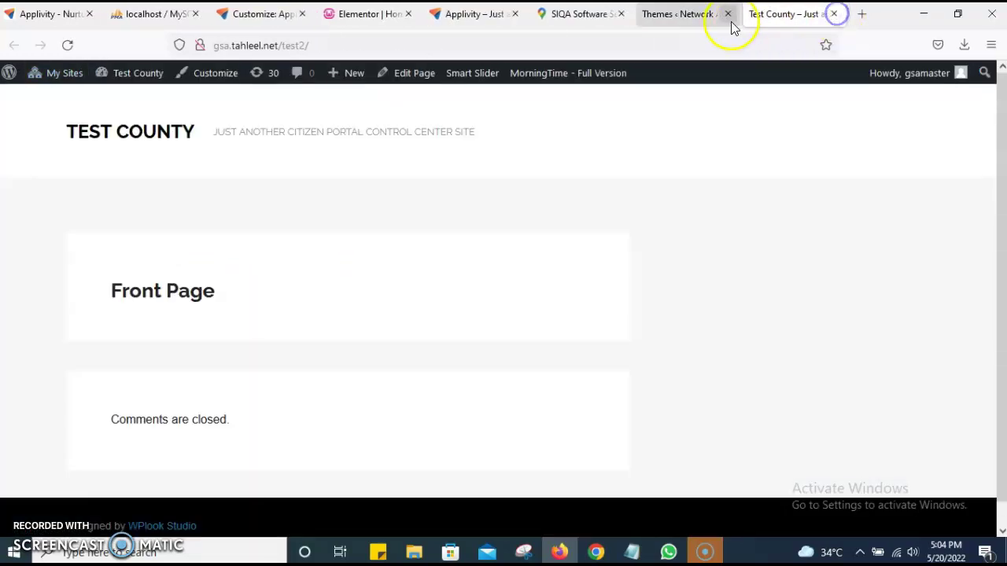
pyautogui.click(771, 14)
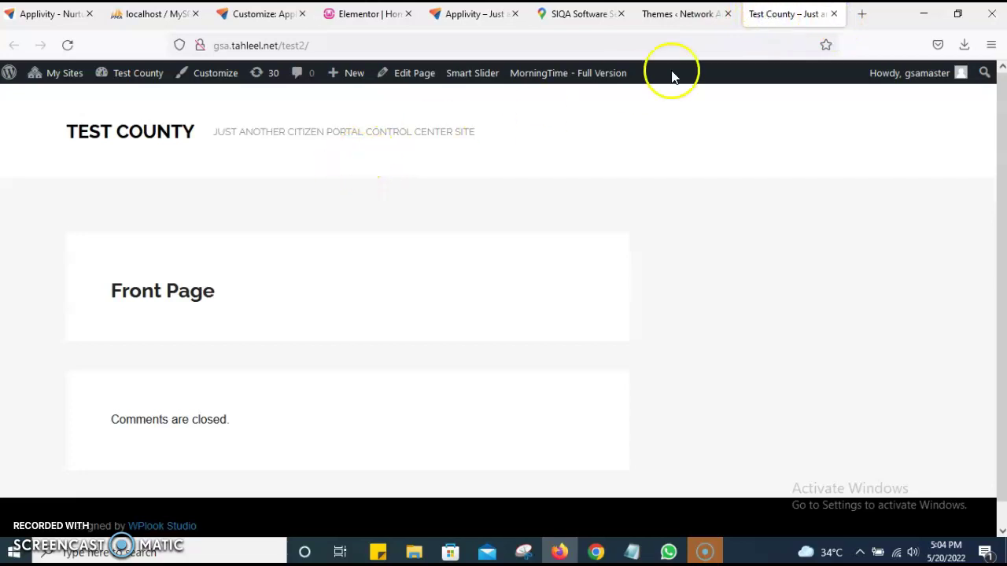
# - Go from the network admin to the Test County site's dashboard and open its list of installed themes
pyautogui.click(706, 19)
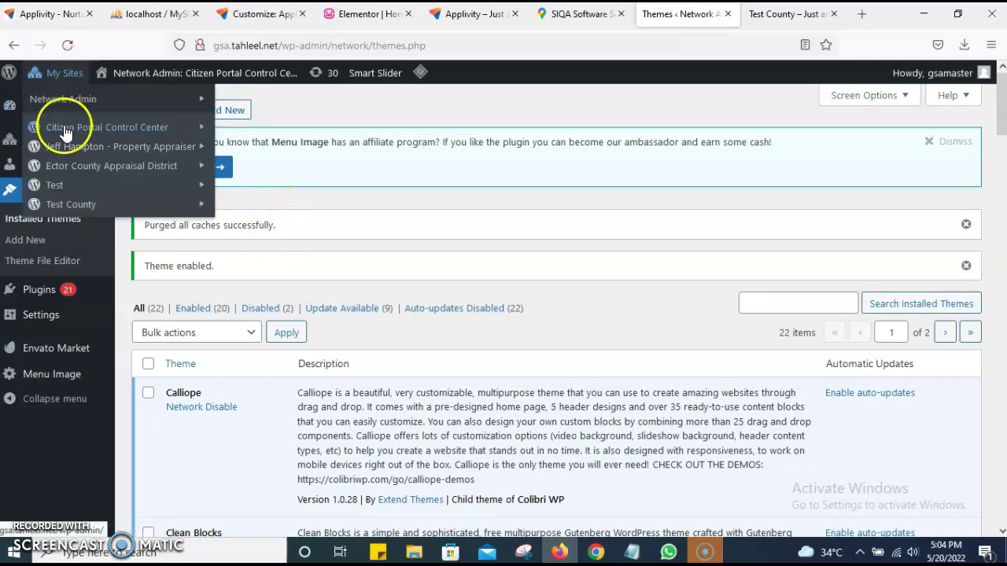
pyautogui.moveTo(63, 205)
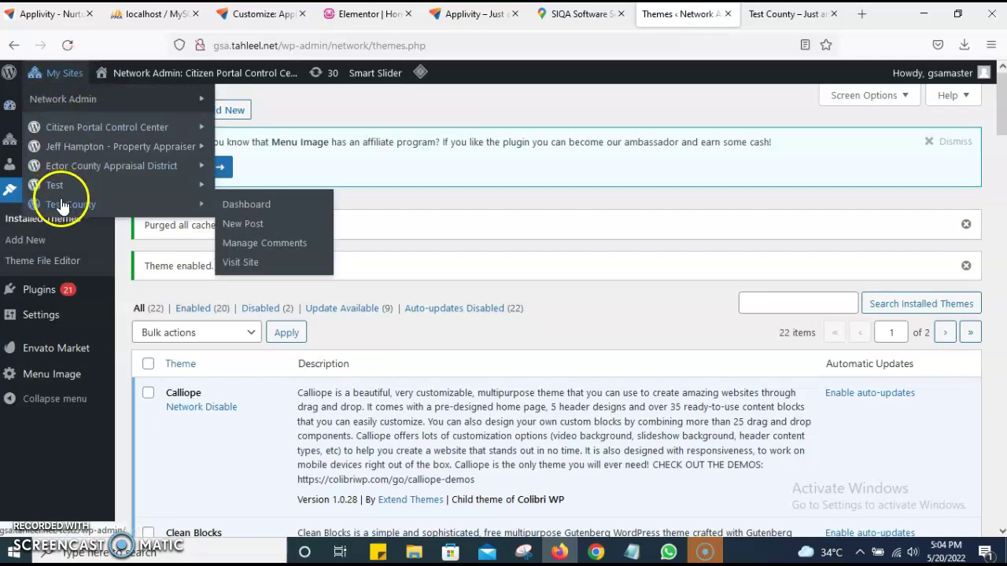
pyautogui.click(248, 204)
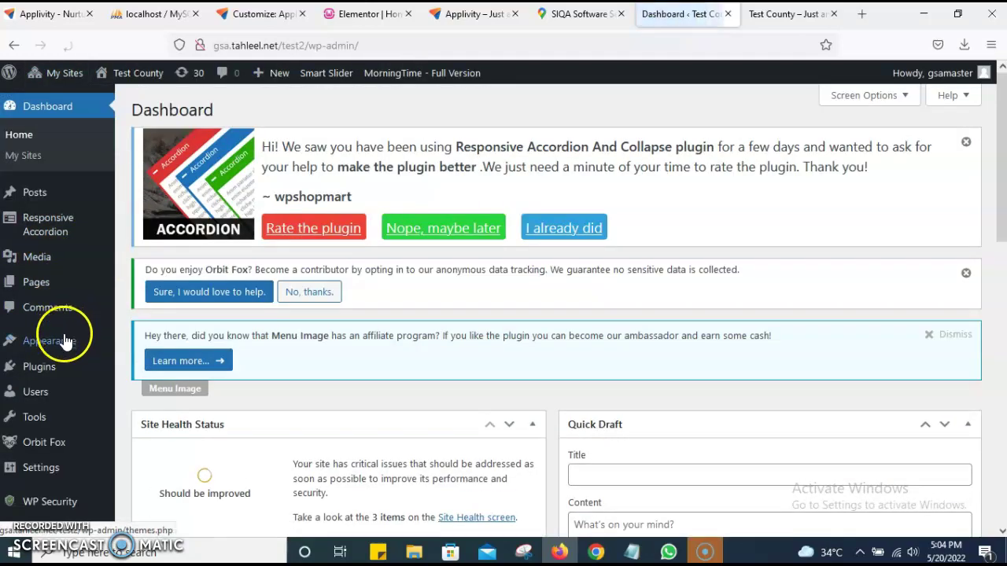
pyautogui.moveTo(63, 338)
pyautogui.click(158, 346)
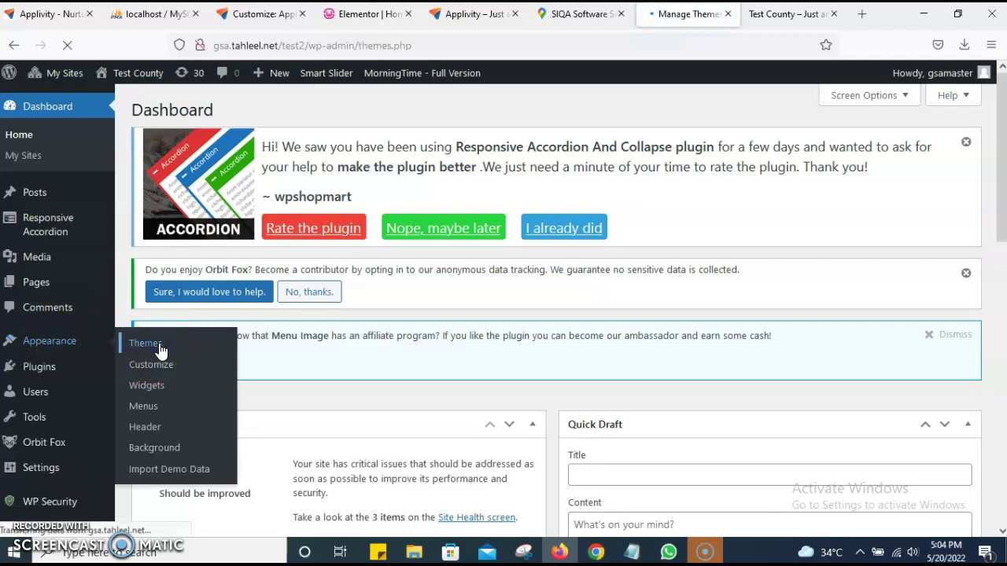
# - Find the Rife Free theme among the installed themes and activate it for the Test County site
pyautogui.scroll(-2, 315, 289)
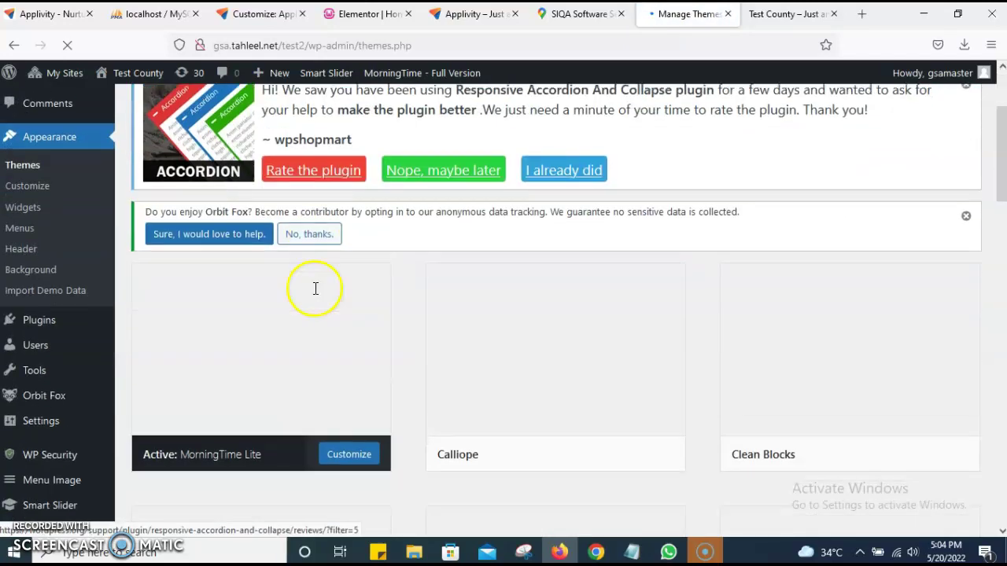
pyautogui.scroll(-2, 315, 289)
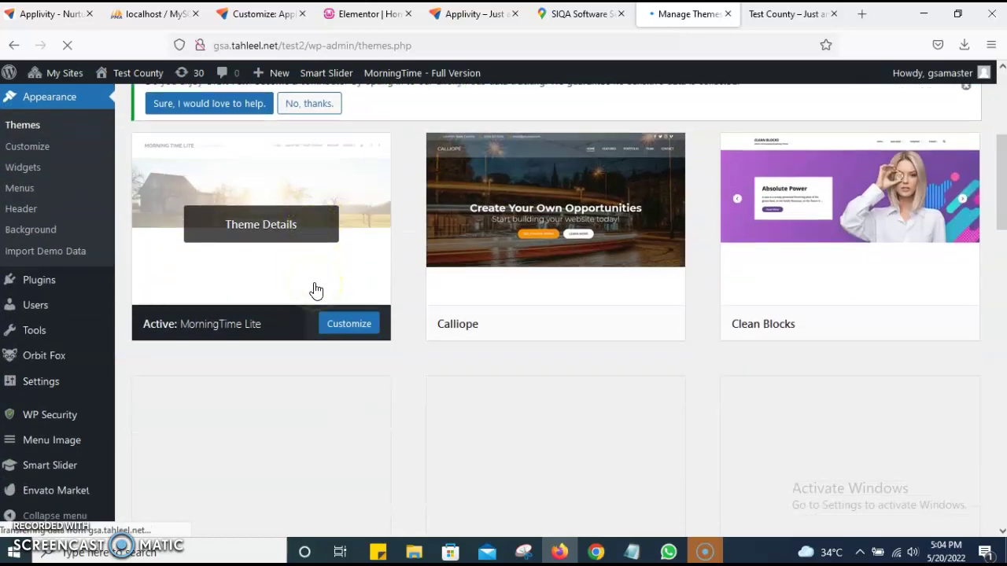
pyautogui.scroll(-2, 314, 290)
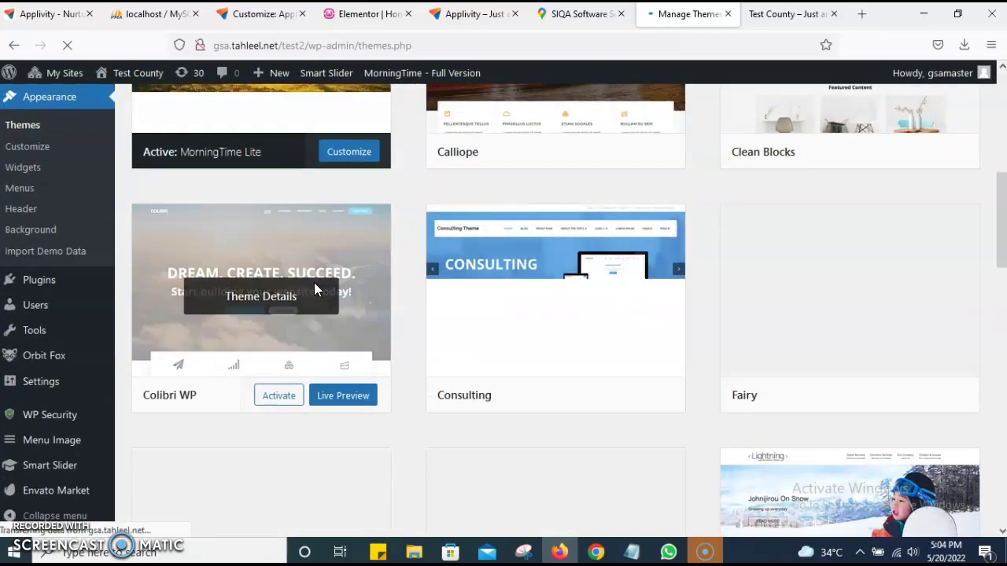
pyautogui.scroll(-4, 314, 288)
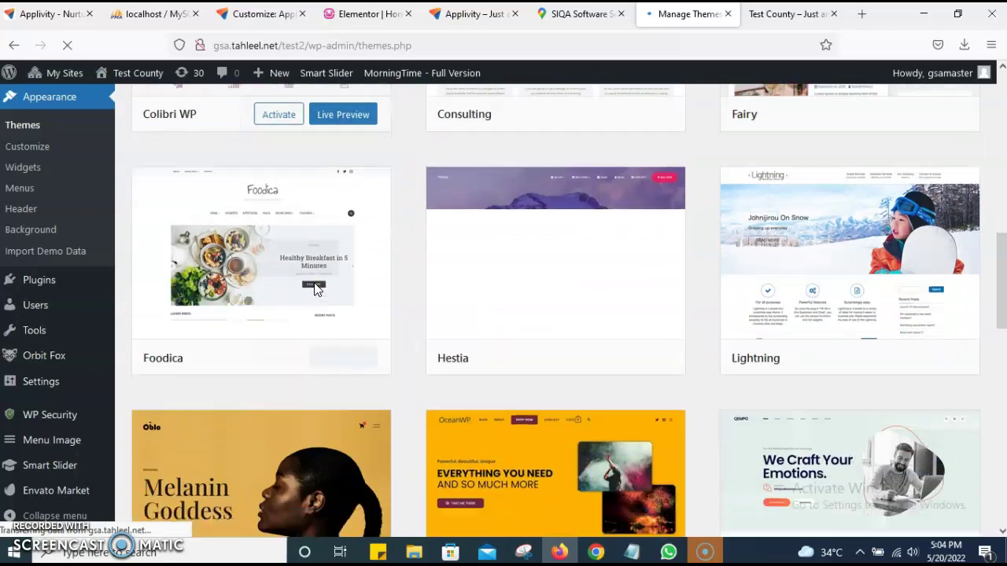
pyautogui.scroll(-4, 315, 289)
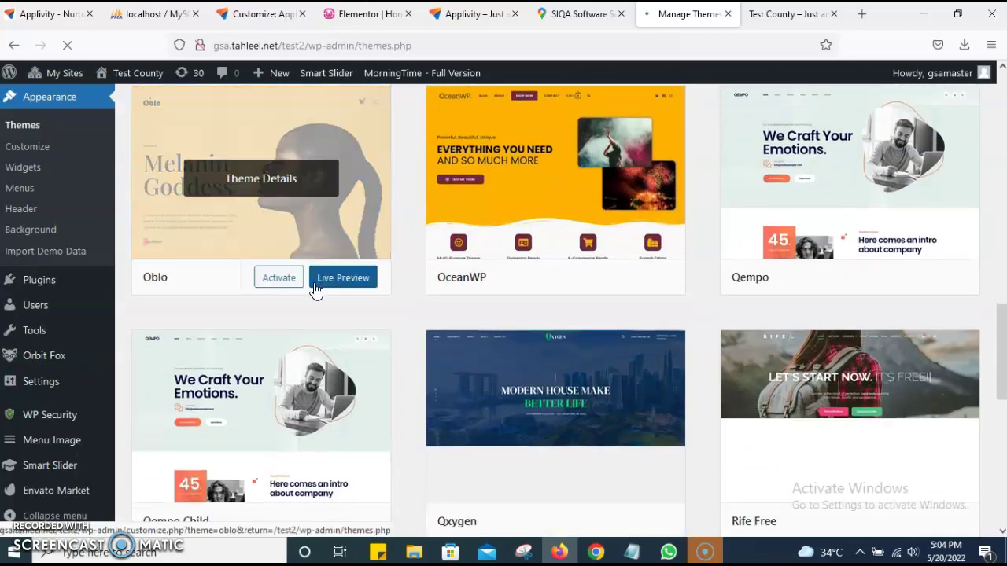
pyautogui.scroll(-3, 315, 289)
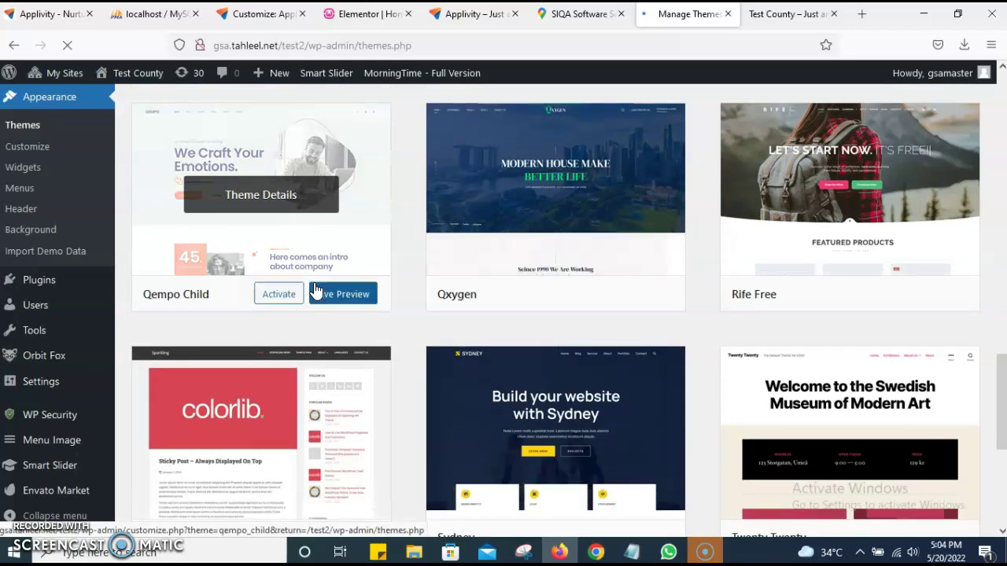
pyautogui.scroll(-2, 314, 289)
pyautogui.scroll(1, 315, 290)
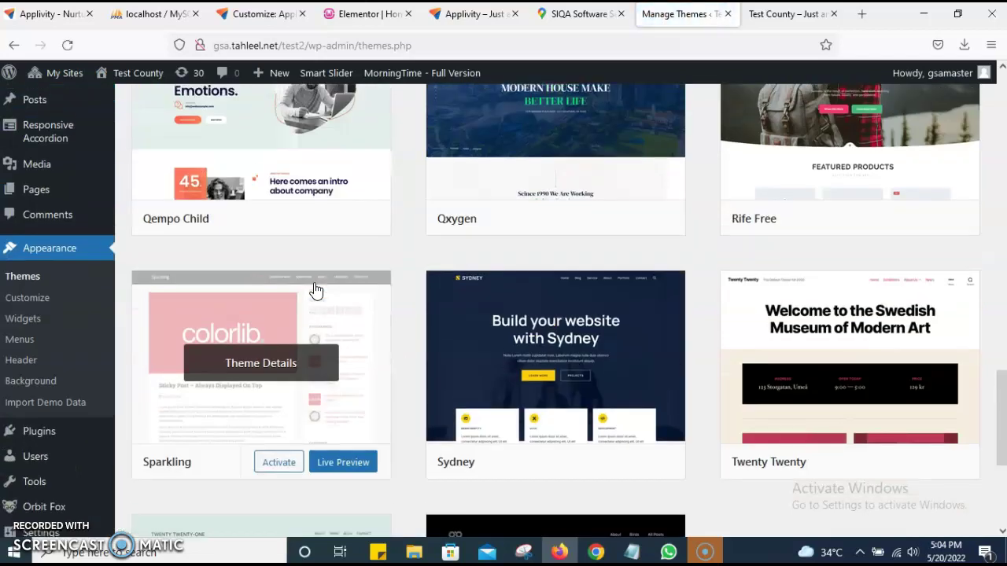
pyautogui.scroll(2, 315, 275)
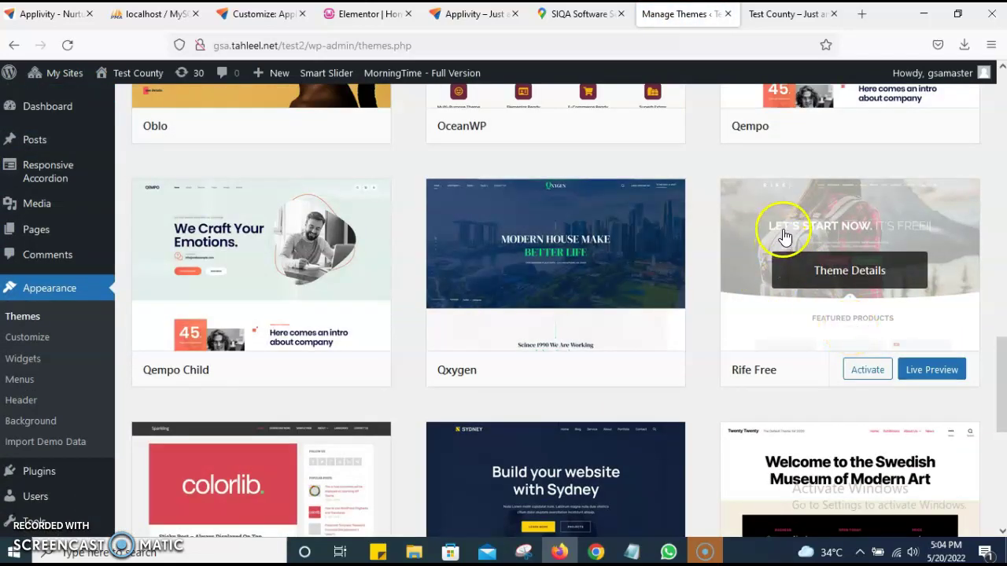
pyautogui.click(859, 369)
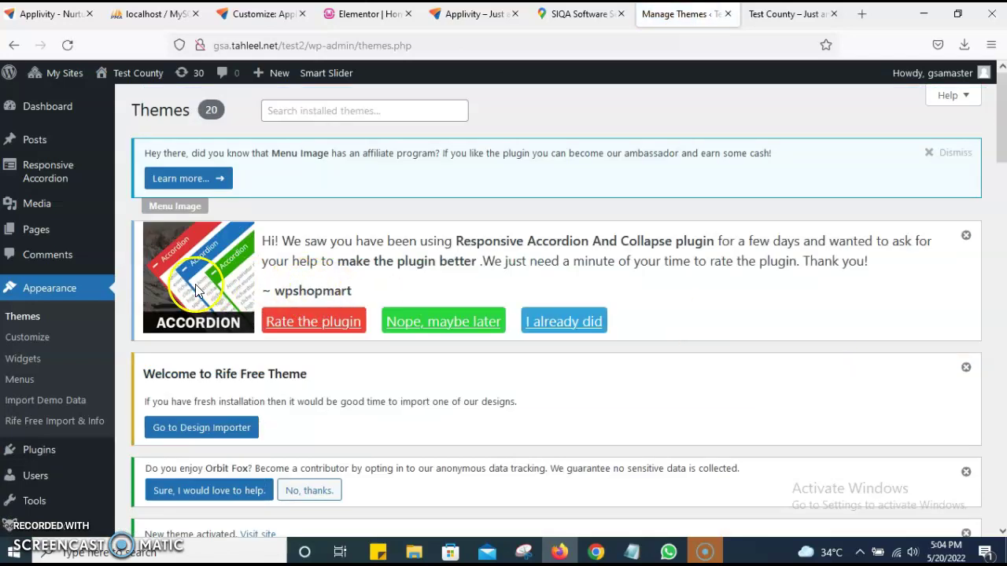
# - Check the Rife Free entry among the installed themes and open the theme's Import & Info page
pyautogui.scroll(-2, 197, 288)
pyautogui.scroll(-3, 196, 290)
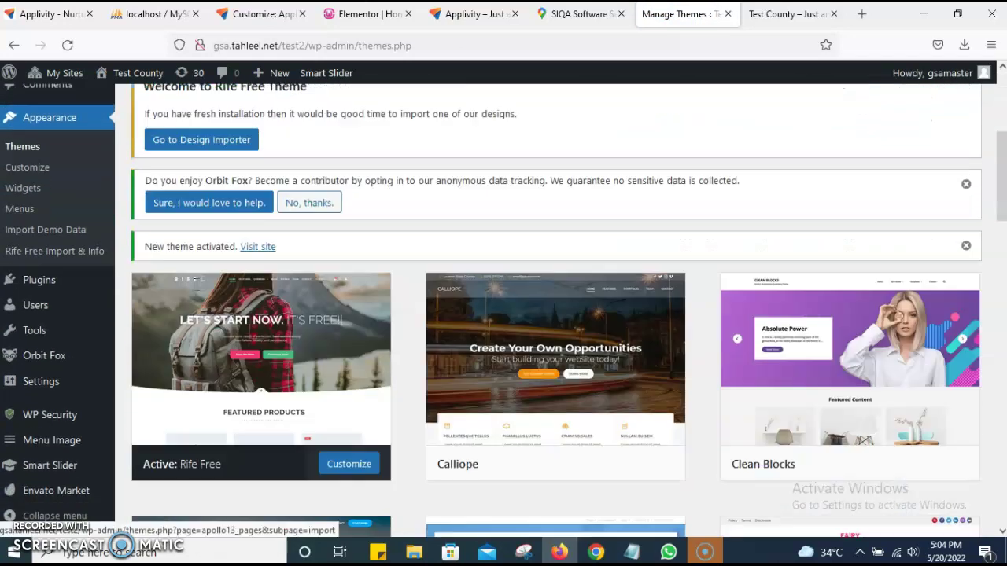
pyautogui.scroll(3, 196, 288)
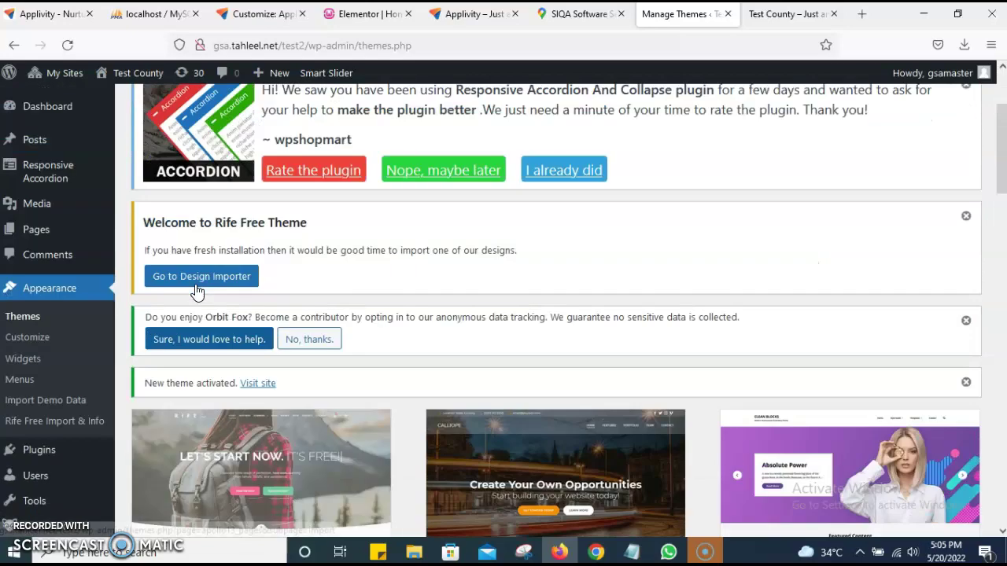
pyautogui.scroll(-2, 196, 292)
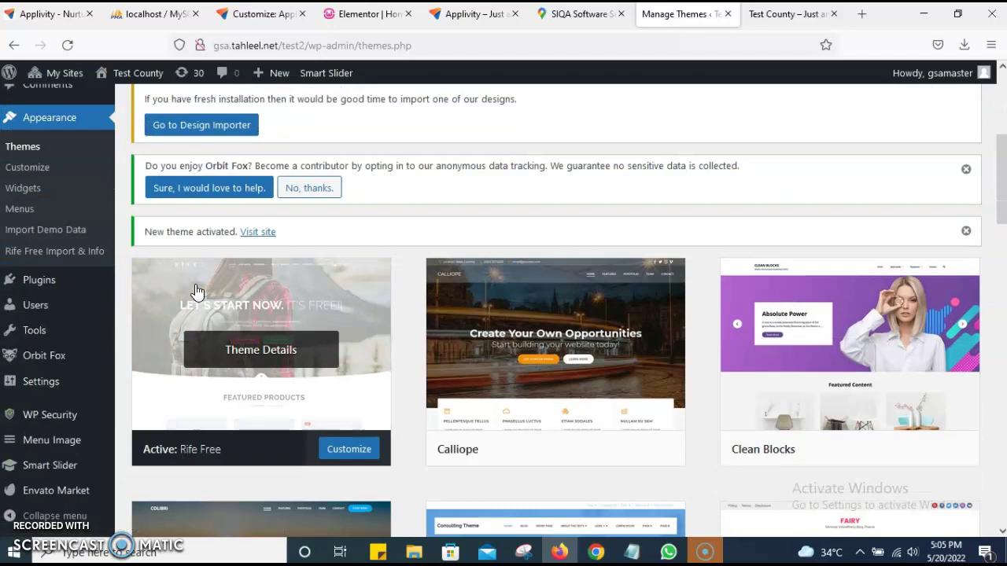
pyautogui.click(67, 253)
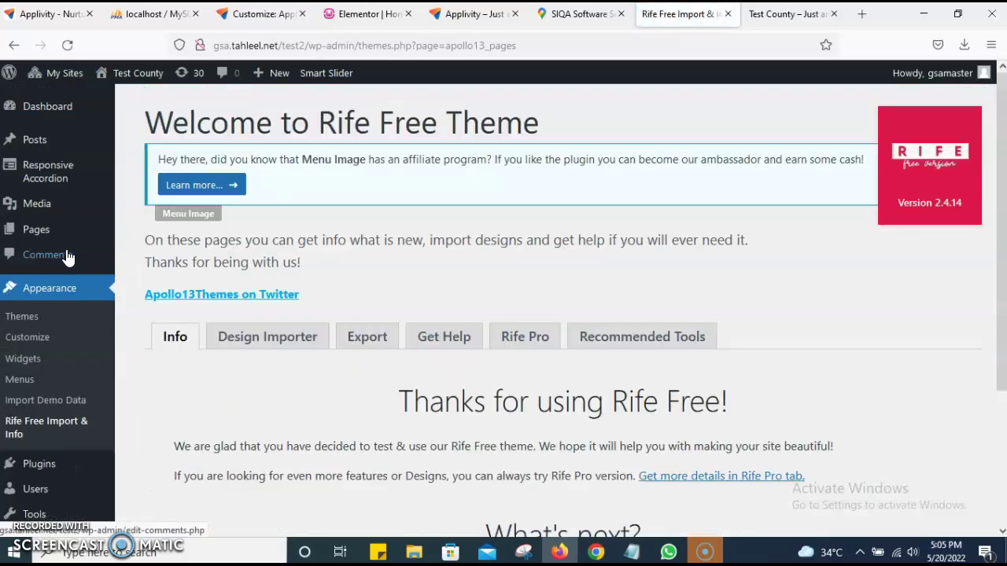
pyautogui.click(233, 358)
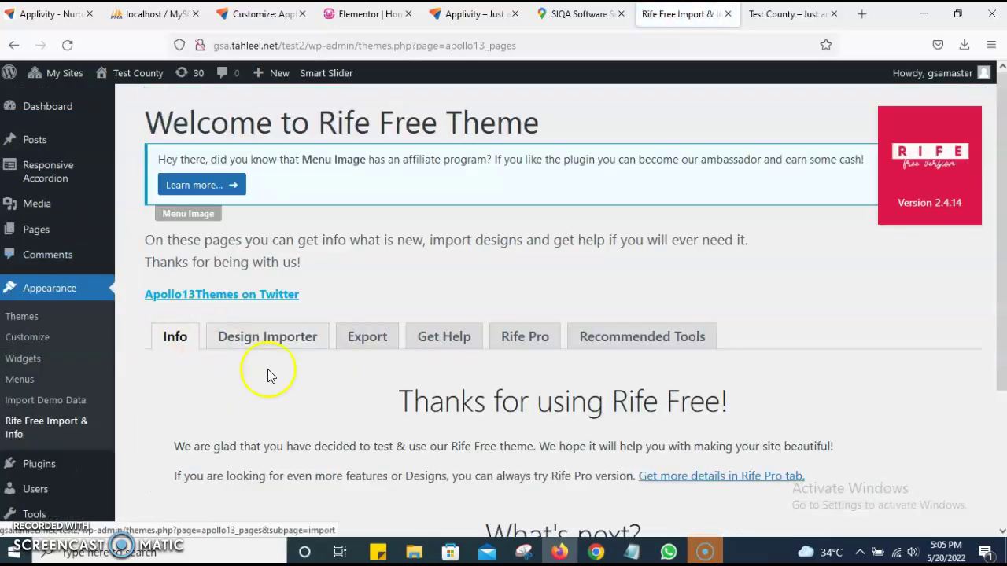
# - Install and activate the Apollo13 Framework Extensions plugin from the Rife Free info page
pyautogui.scroll(-2, 314, 382)
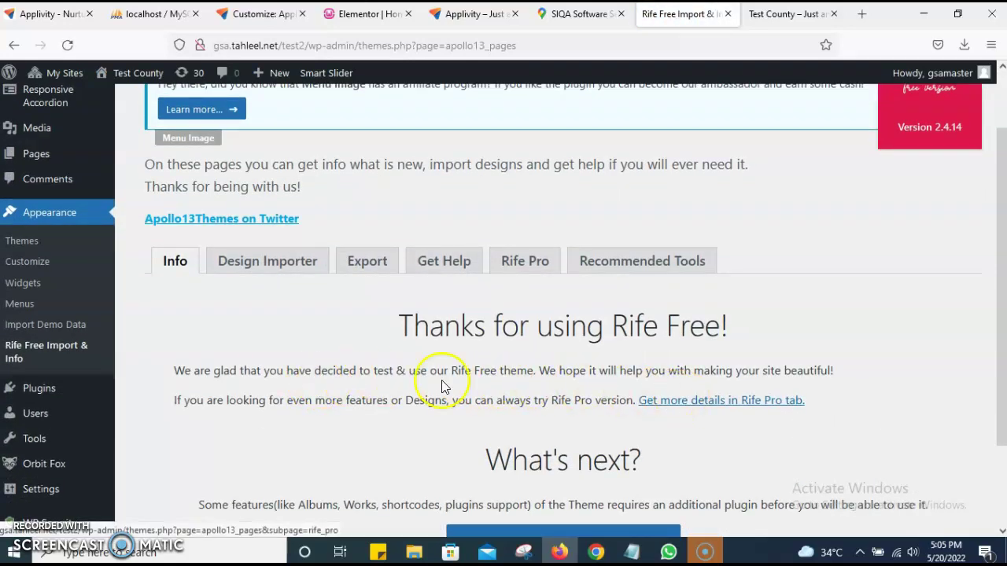
pyautogui.scroll(-3, 588, 393)
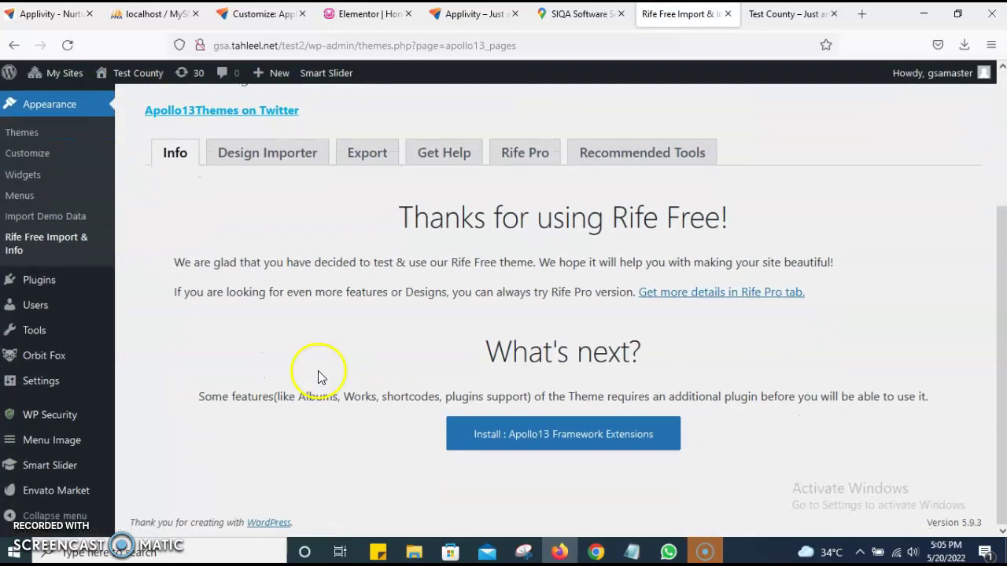
pyautogui.click(549, 448)
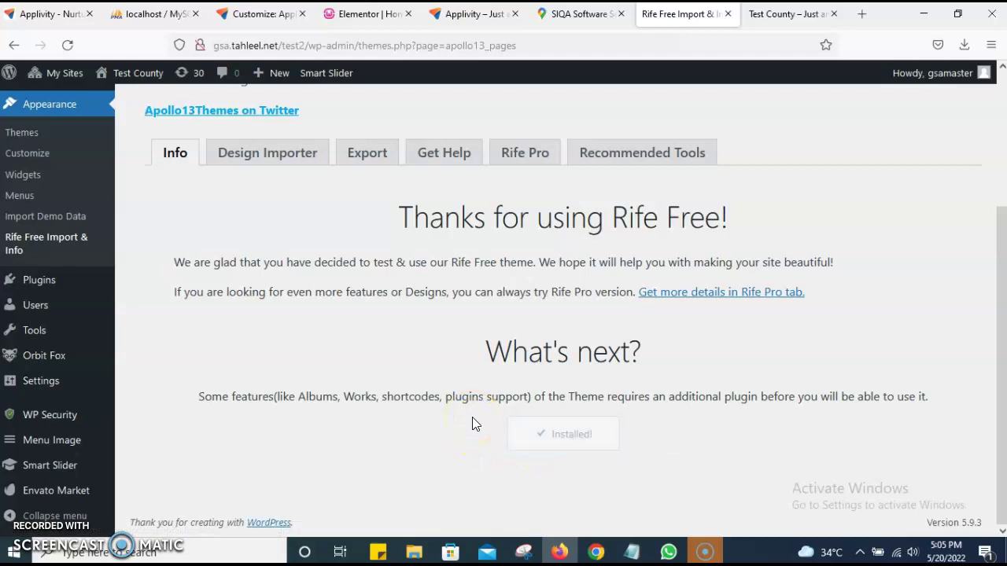
pyautogui.click(574, 433)
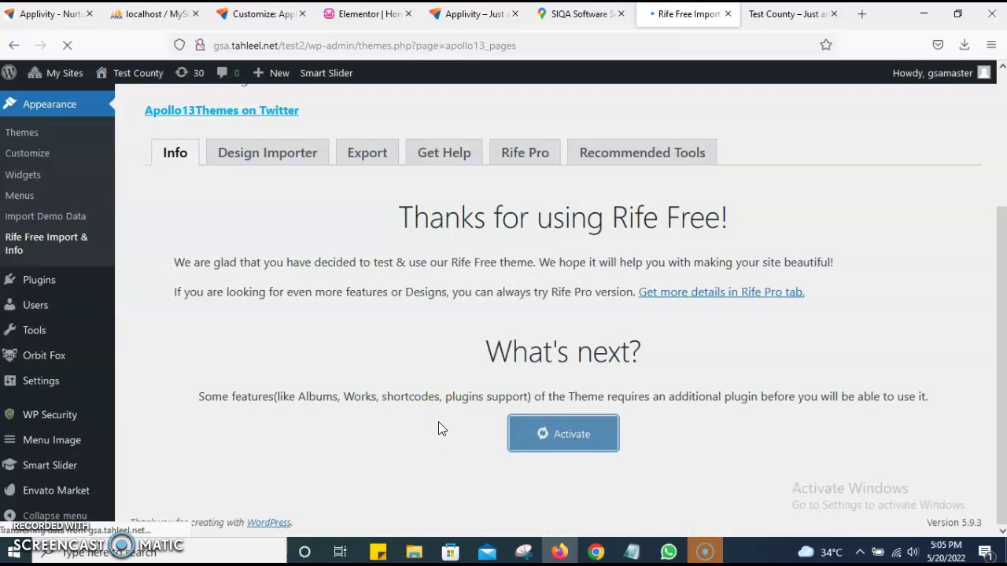
pyautogui.scroll(-6, 434, 425)
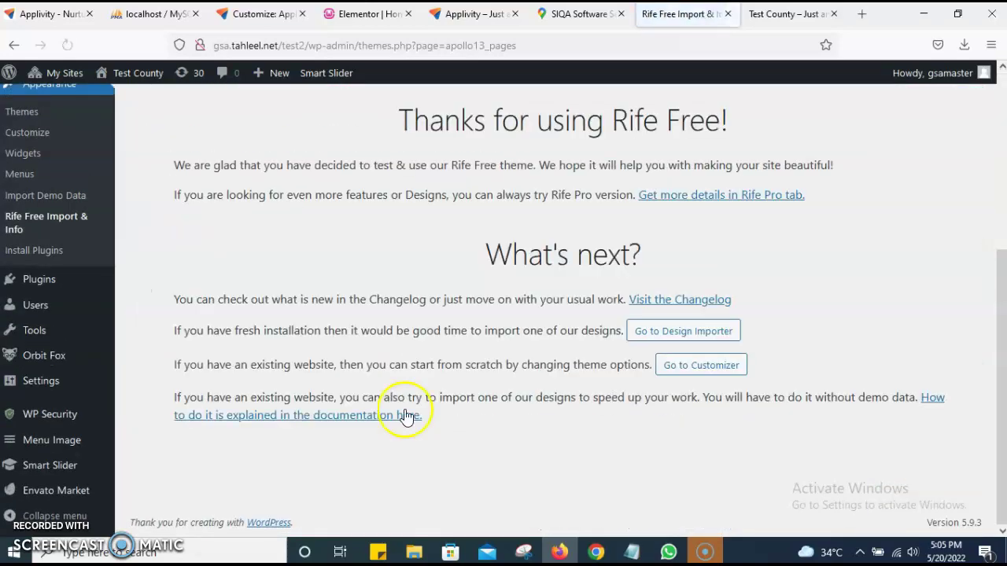
pyautogui.click(368, 403)
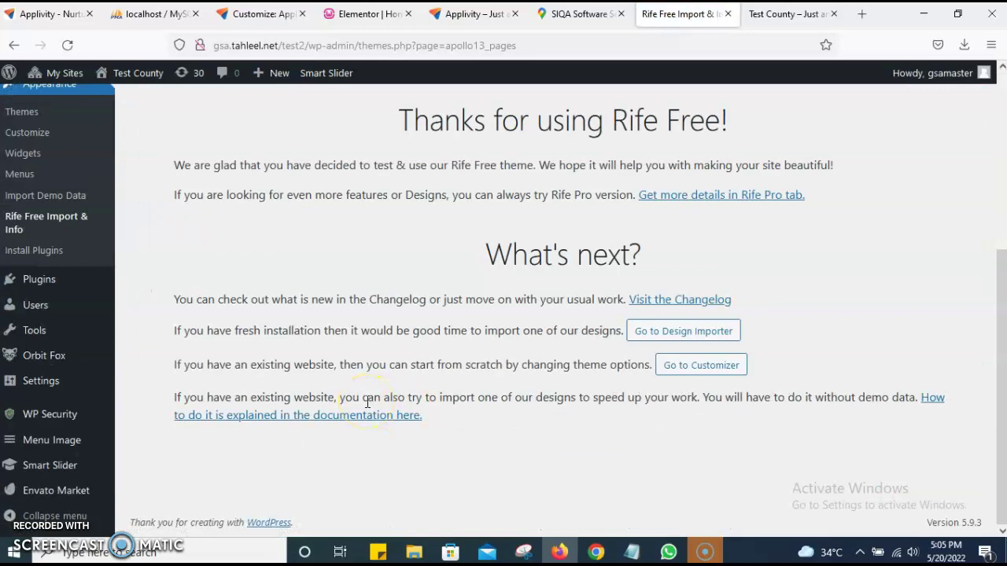
# - Open the Rife Free Design Importer and look through the available designs, noting which ones are free
pyautogui.scroll(1, 368, 403)
pyautogui.scroll(1, 367, 403)
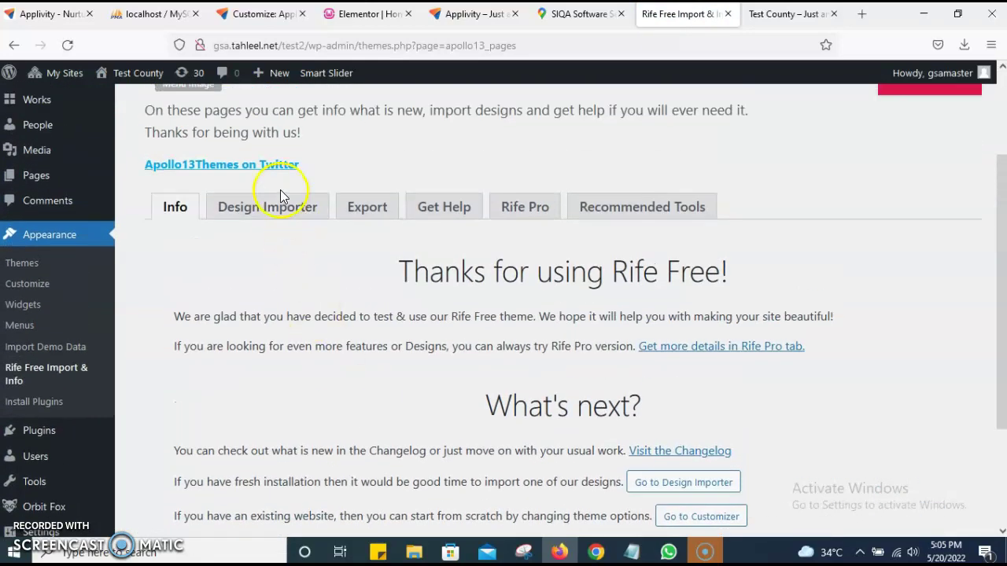
pyautogui.click(278, 211)
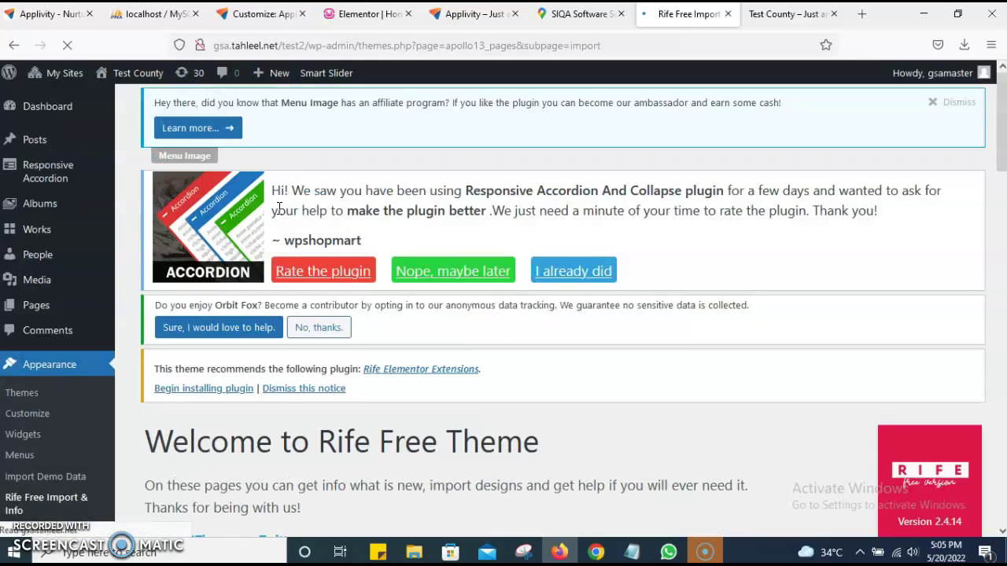
pyautogui.click(291, 304)
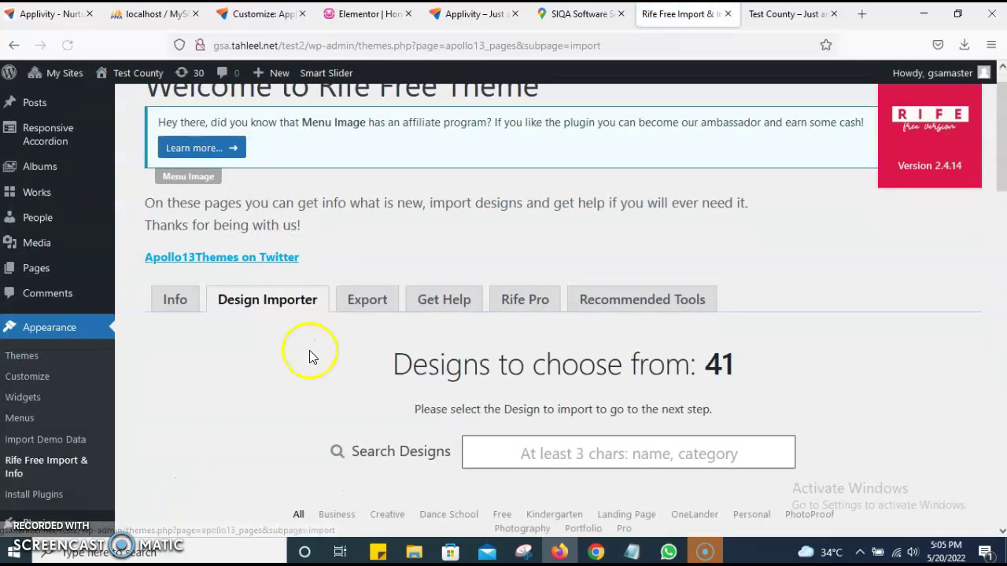
pyautogui.scroll(-2, 309, 350)
pyautogui.scroll(-2, 308, 338)
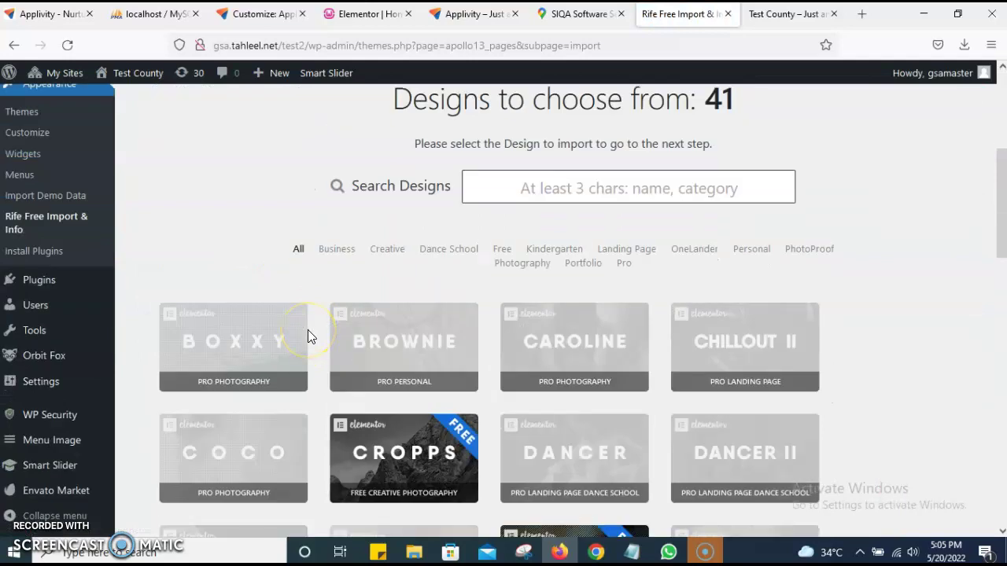
pyautogui.scroll(-2, 308, 331)
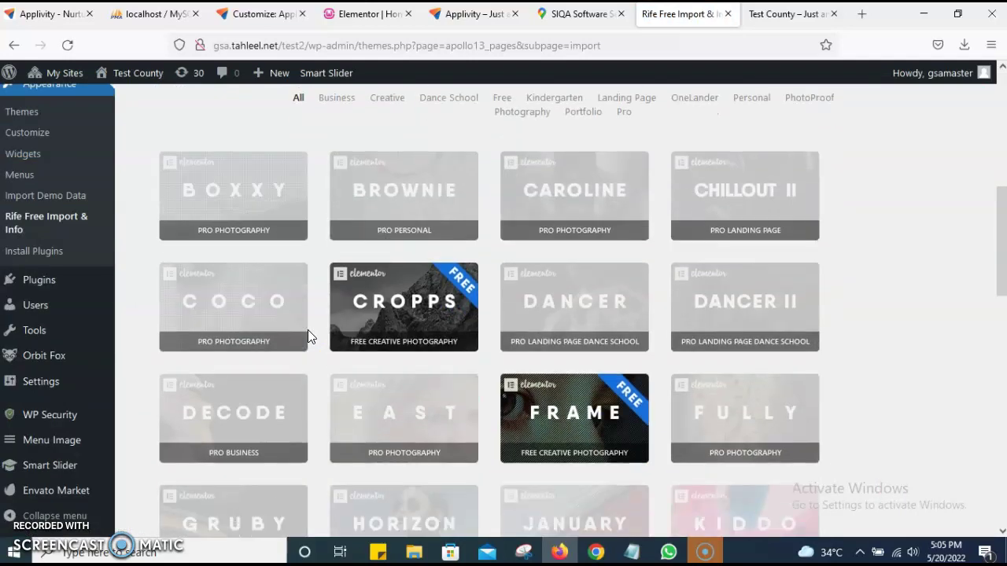
pyautogui.scroll(-2, 308, 331)
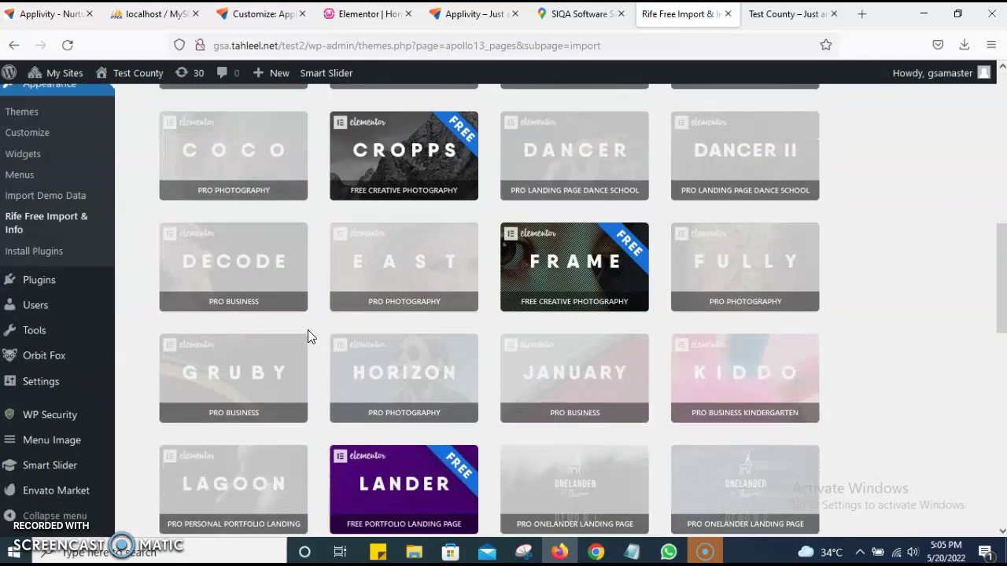
pyautogui.scroll(-7, 308, 334)
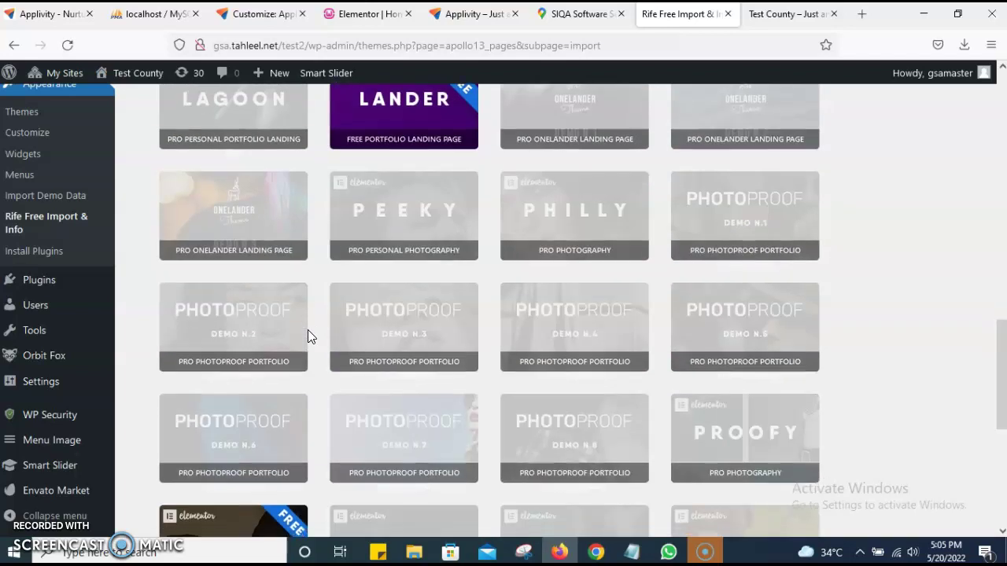
pyautogui.scroll(-1, 308, 336)
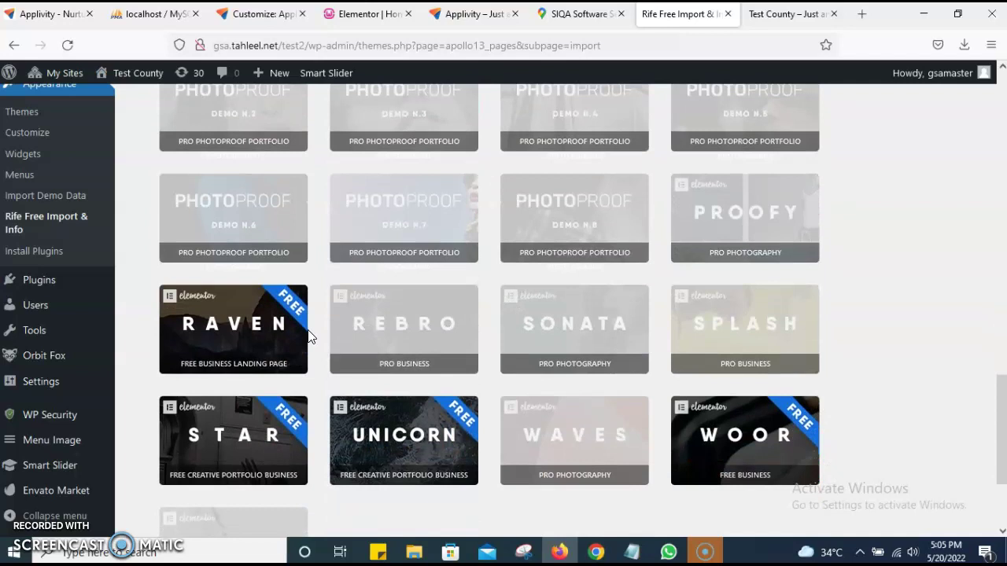
pyautogui.scroll(-2, 308, 336)
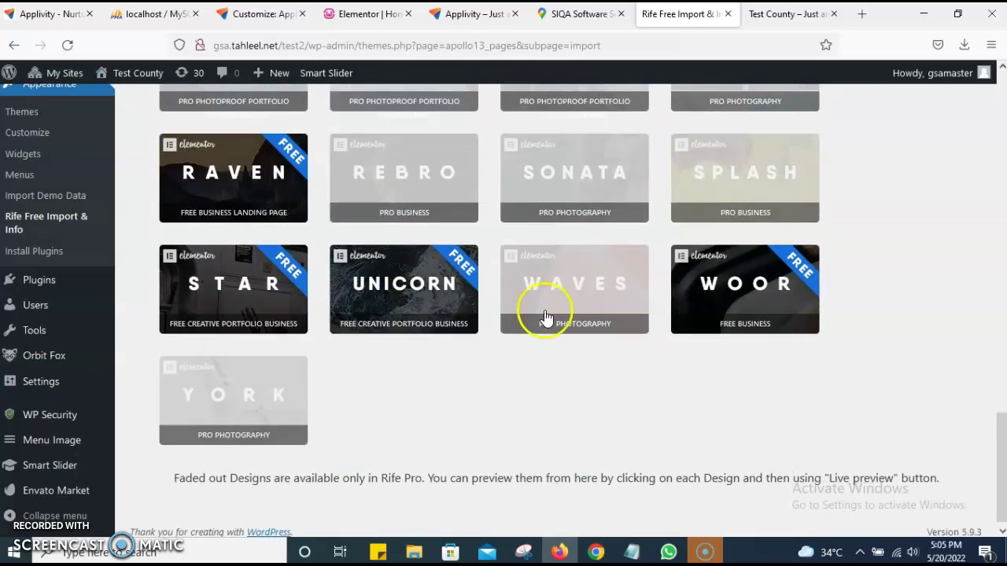
# - Expand the free Woor, Unicorn and Star designs one after another to compare their previews
pyautogui.click(742, 293)
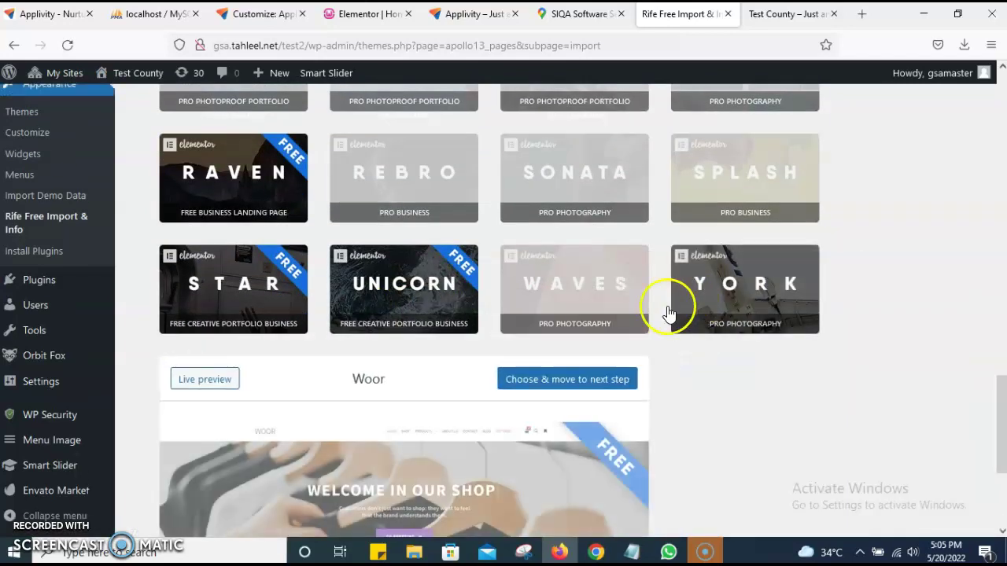
pyautogui.scroll(-2, 610, 321)
pyautogui.scroll(2, 604, 324)
pyautogui.scroll(1, 604, 324)
pyautogui.click(421, 289)
pyautogui.click(202, 292)
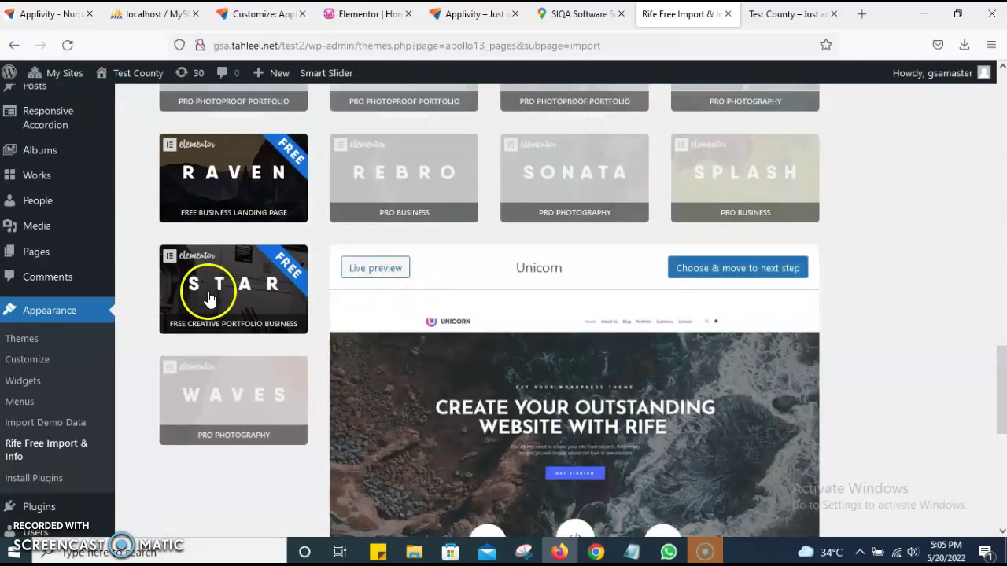
# - Expand the free Star design in the Design Importer and look over its preview
pyautogui.click(400, 309)
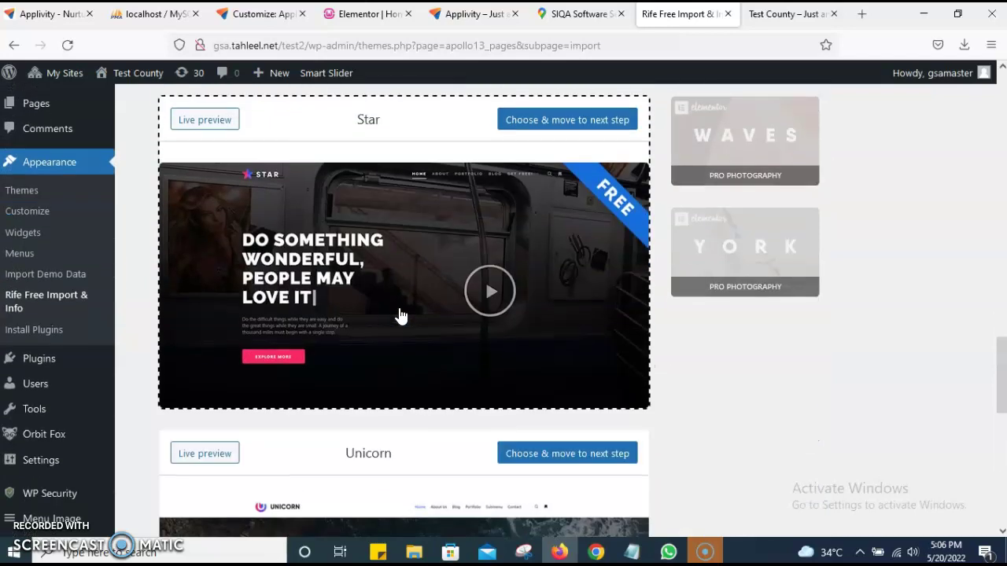
pyautogui.scroll(2, 400, 314)
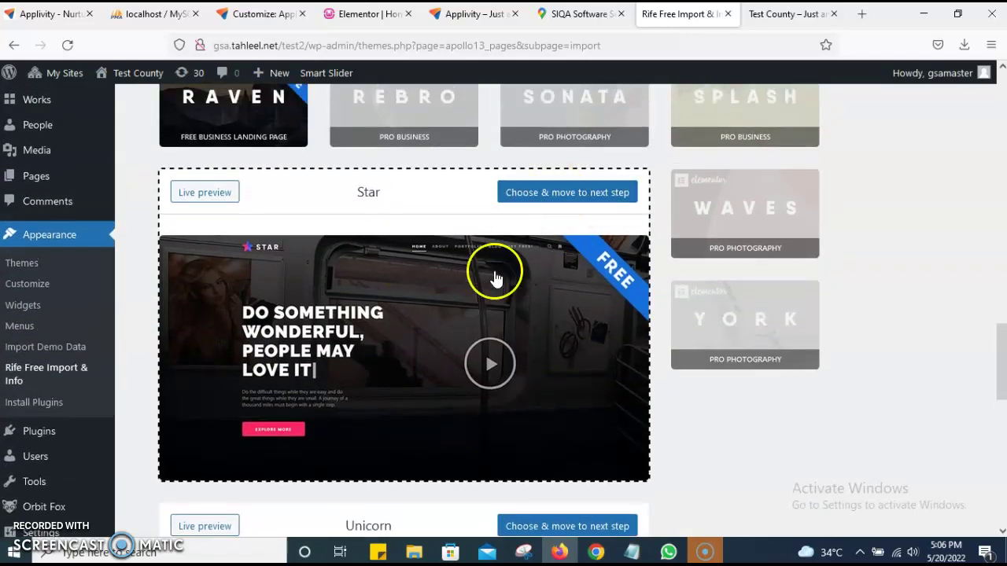
pyautogui.scroll(-4, 480, 314)
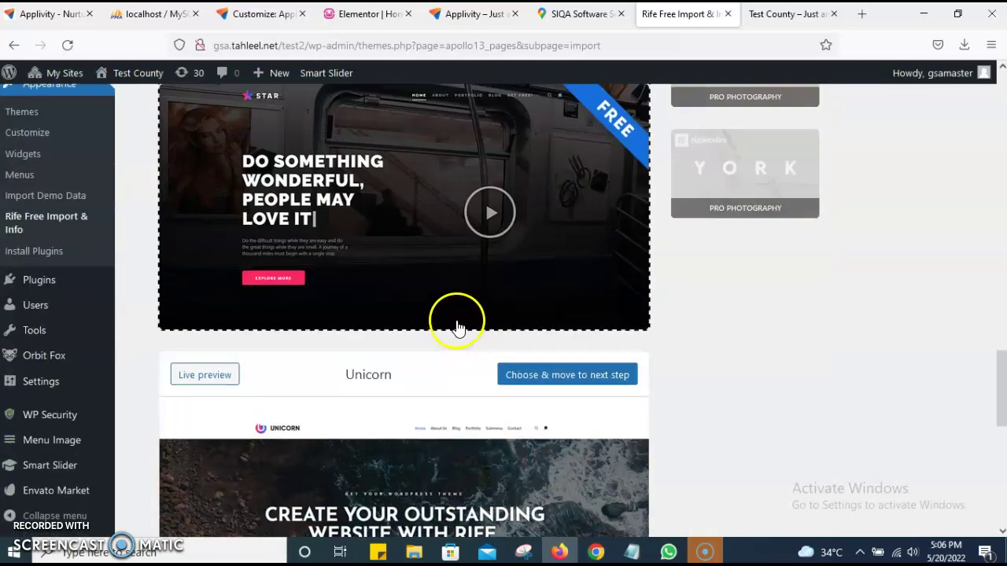
pyautogui.scroll(6, 240, 342)
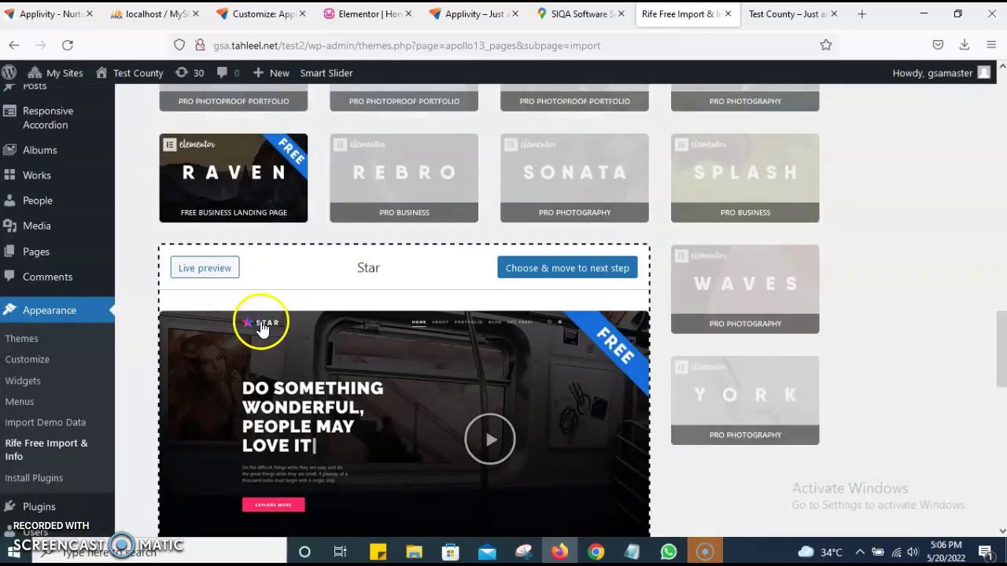
# - Open the Star design's live preview, look through the demo home page and return to the Design Importer
pyautogui.click(206, 269)
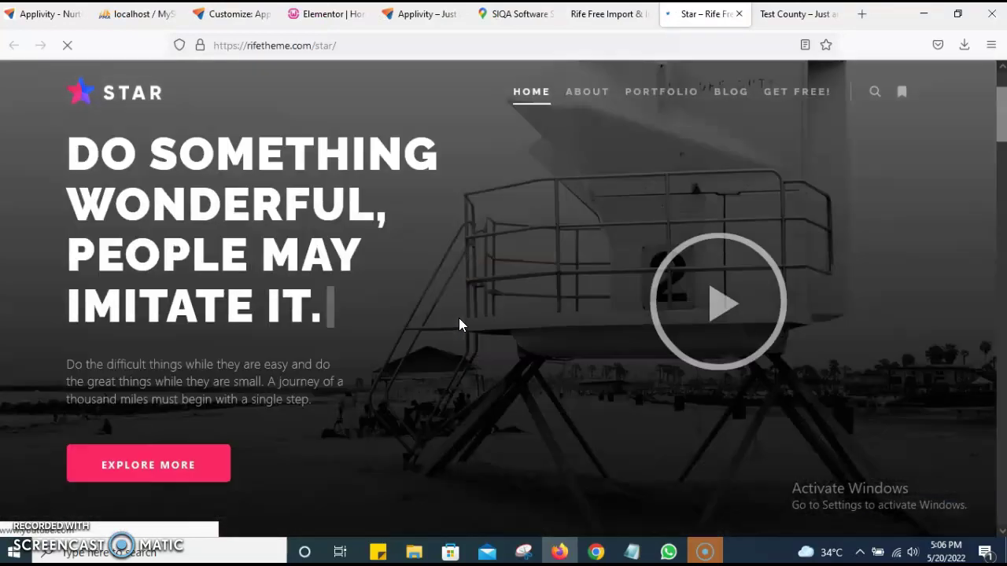
pyautogui.scroll(-10, 459, 318)
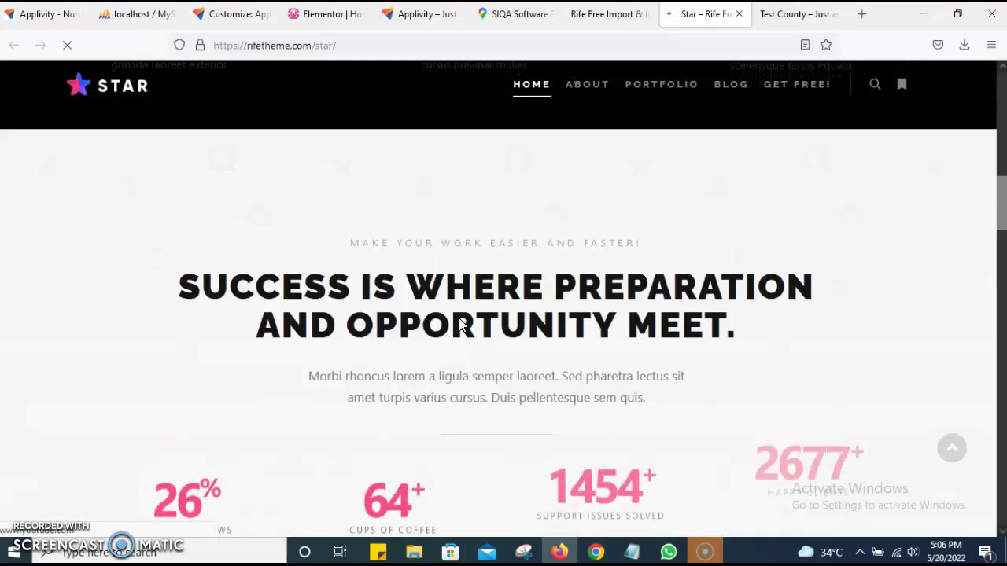
pyautogui.scroll(10, 458, 318)
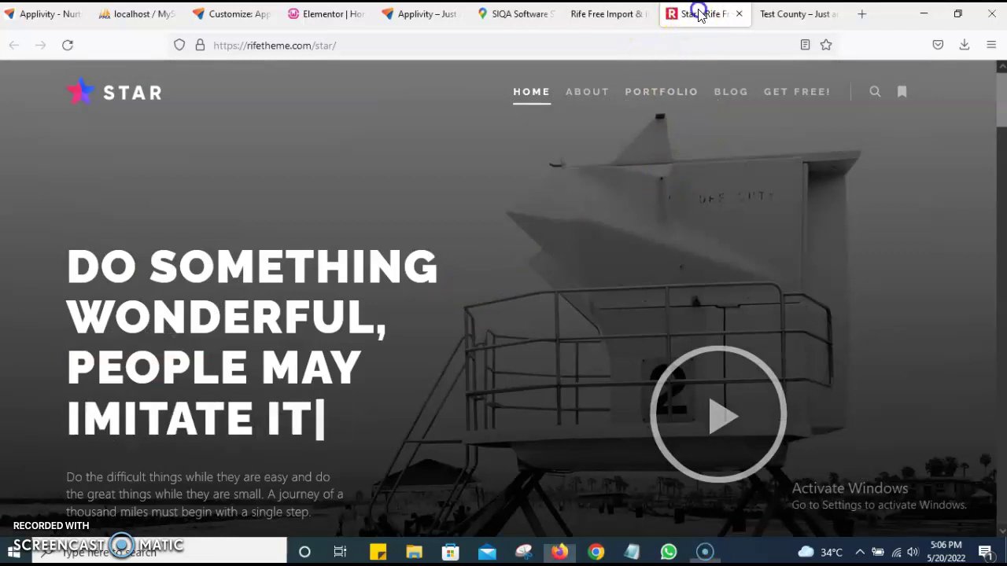
pyautogui.click(606, 14)
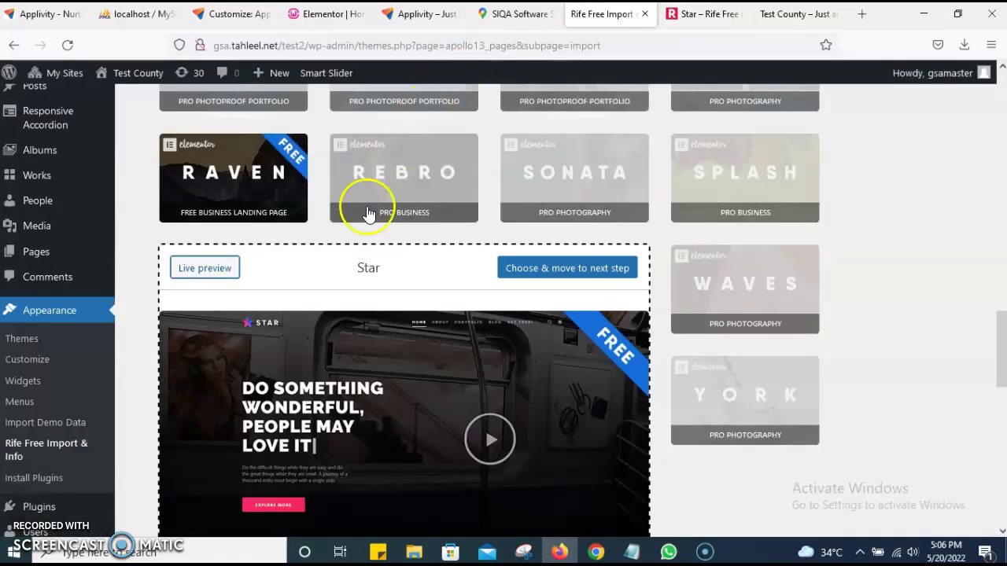
# - Import the Star design with plugin installation, demo content, site settings and theme settings enabled, without removing current content or importing the shop
pyautogui.click(568, 267)
pyautogui.click(574, 258)
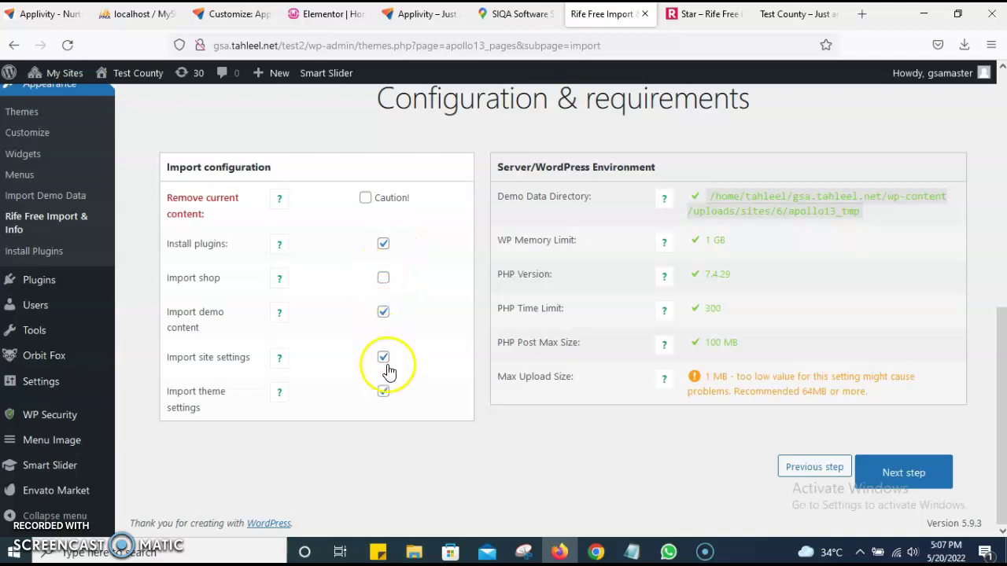
pyautogui.click(901, 474)
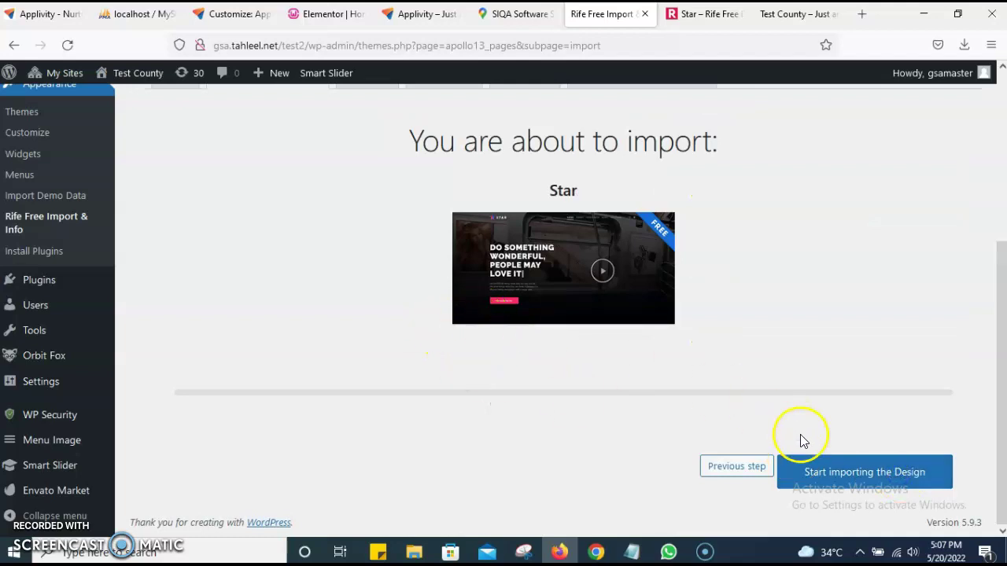
pyautogui.click(818, 474)
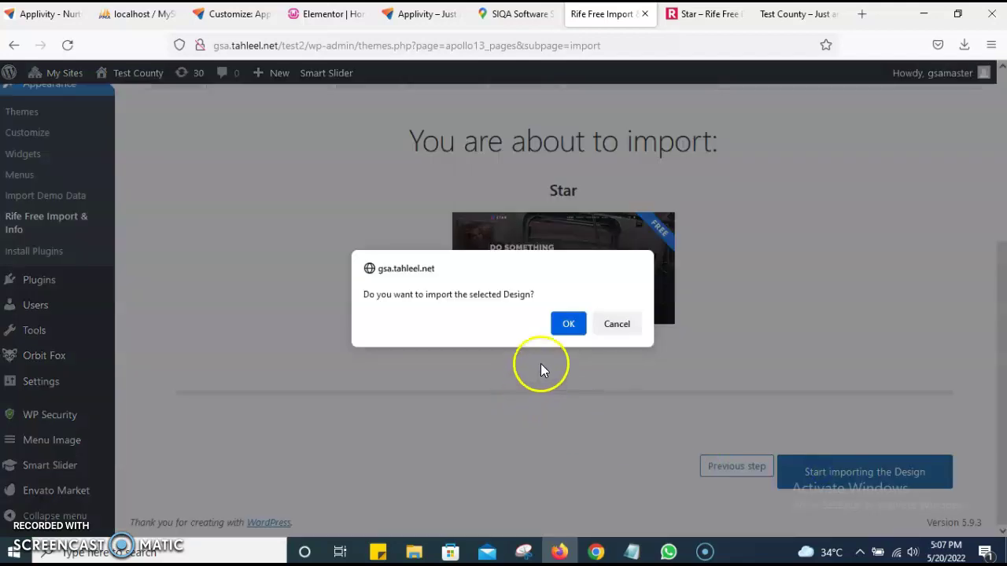
pyautogui.click(566, 325)
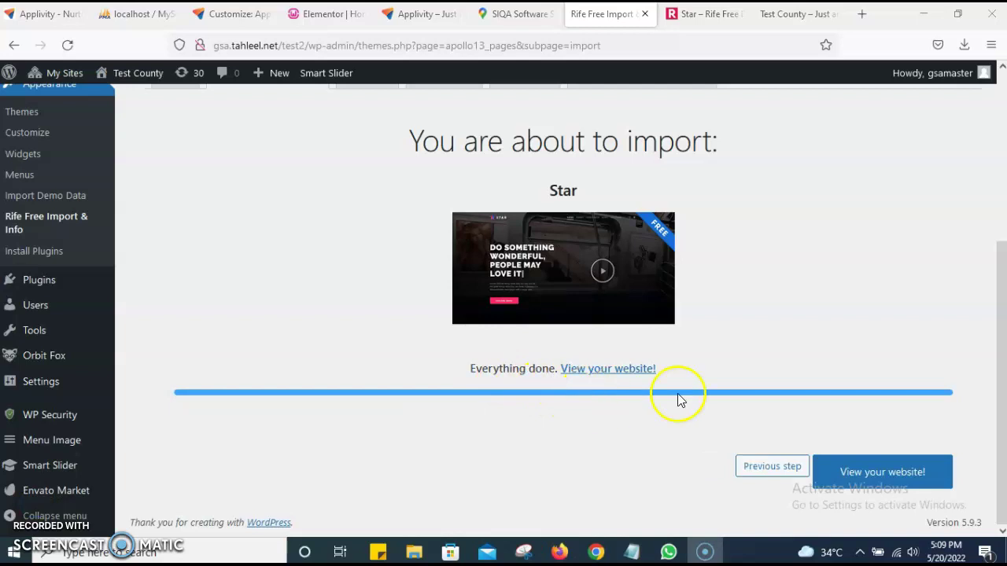
# - View the Test County website and check its home page and footer after the Star import
pyautogui.click(899, 476)
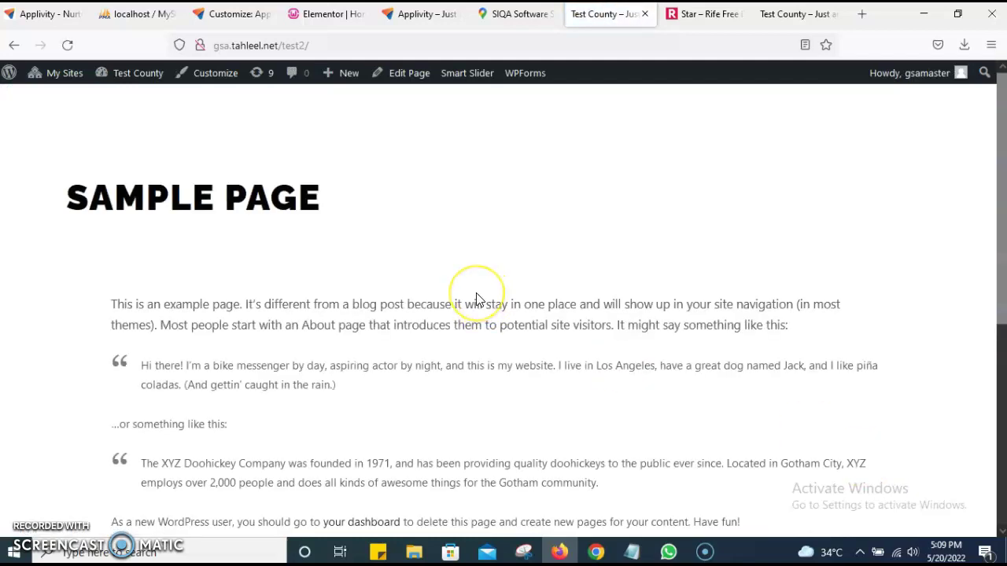
pyautogui.scroll(-5, 475, 299)
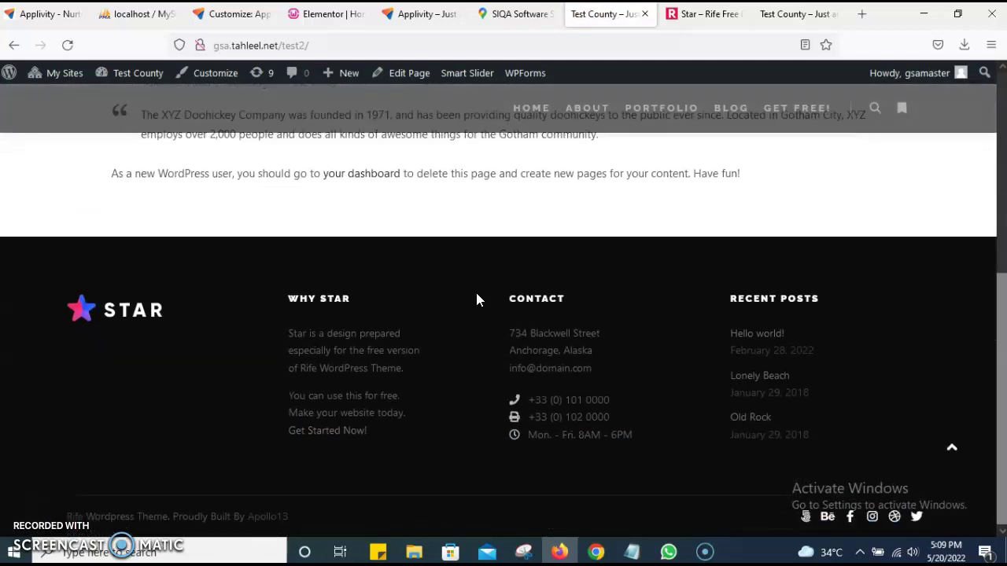
pyautogui.scroll(10, 476, 299)
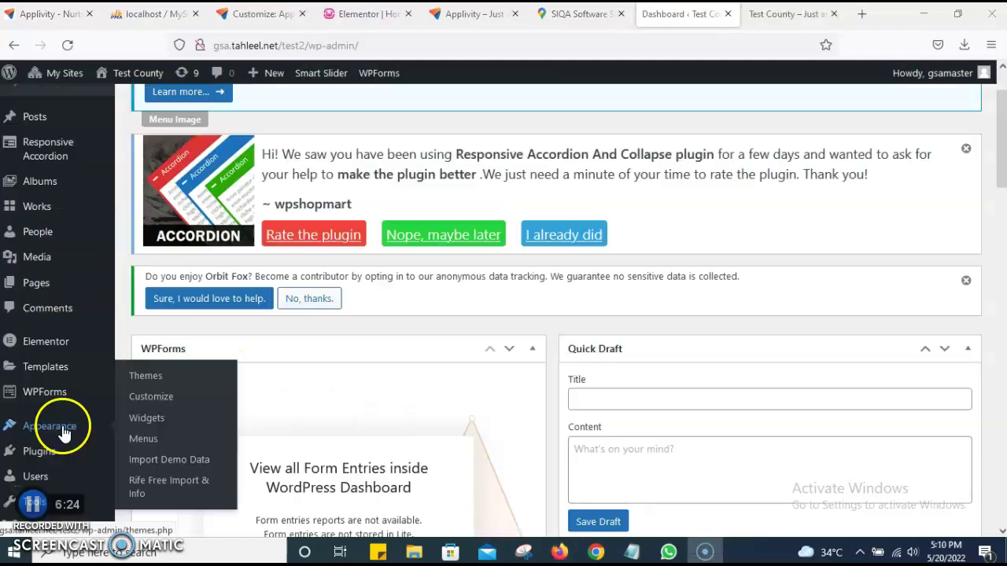
# - Open the Import Demo Data page and examine the Rife Free details and the manual demo import options
pyautogui.click(183, 462)
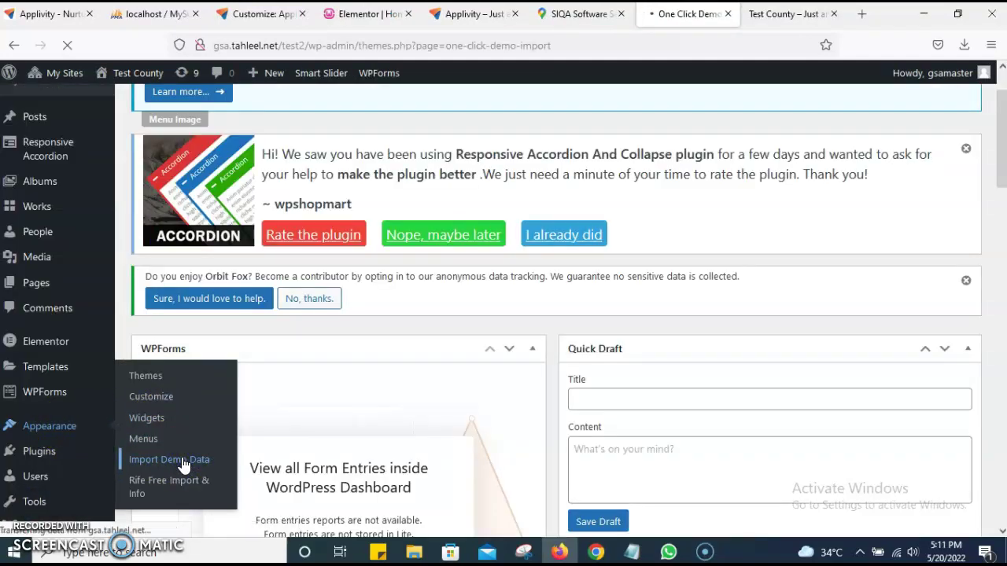
pyautogui.scroll(-3, 442, 403)
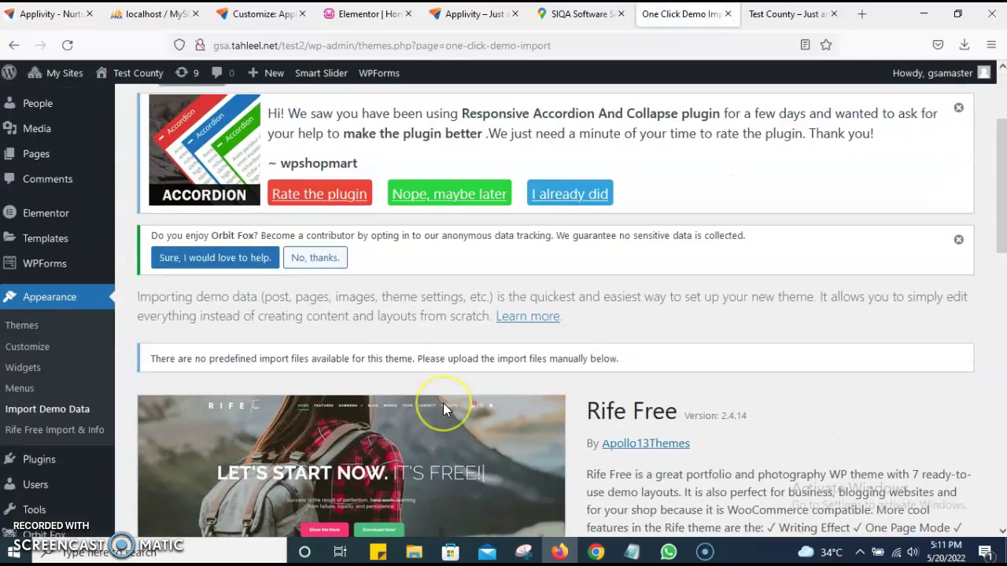
pyautogui.scroll(-5, 443, 403)
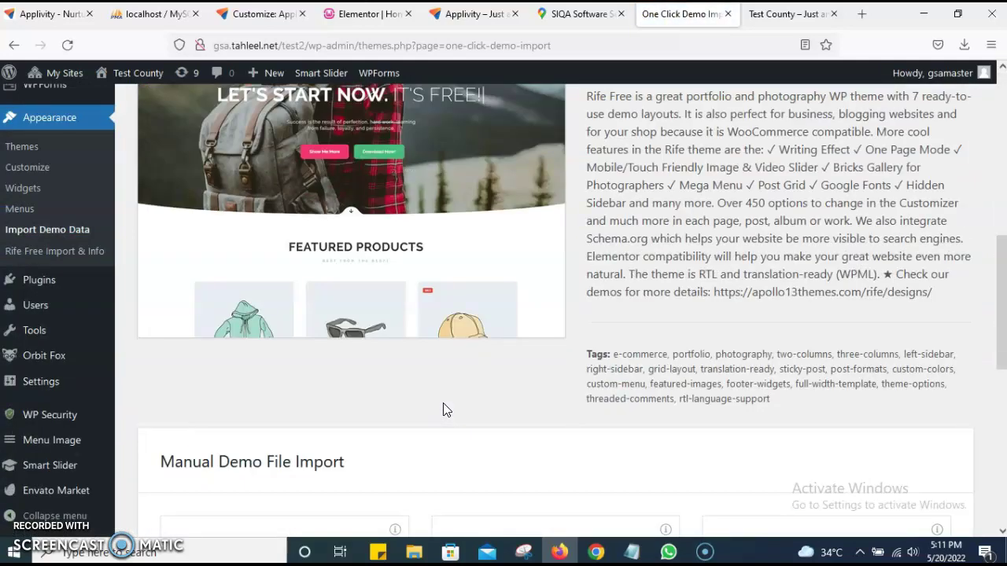
pyautogui.scroll(-1, 443, 403)
pyautogui.scroll(-5, 443, 409)
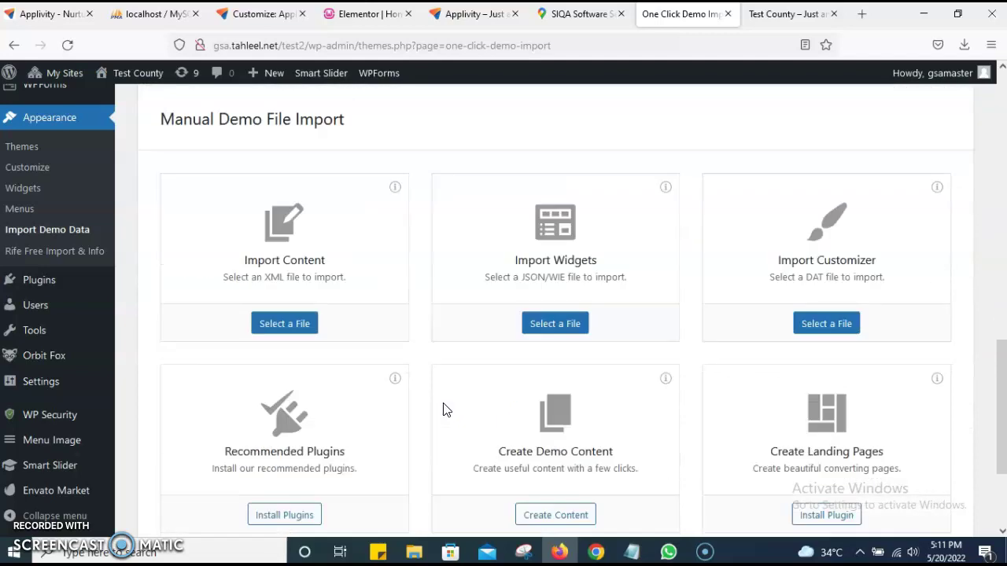
pyautogui.scroll(15, 399, 315)
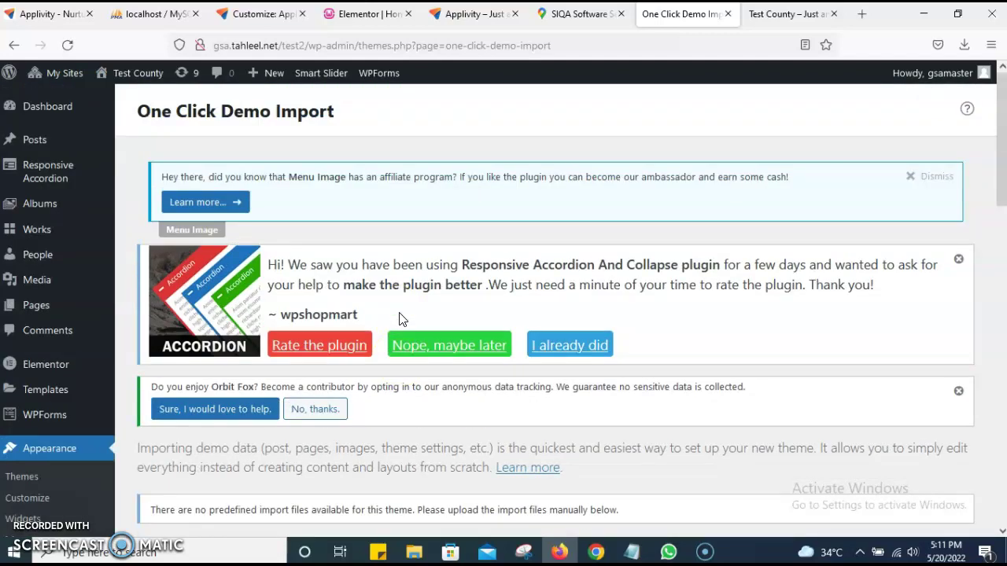
pyautogui.scroll(-1, 398, 319)
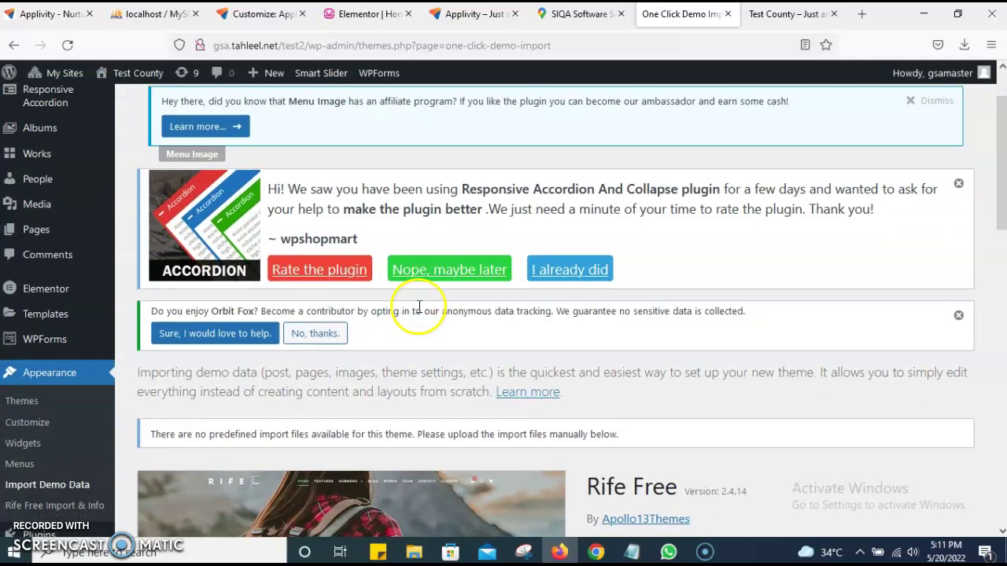
pyautogui.scroll(-4, 396, 308)
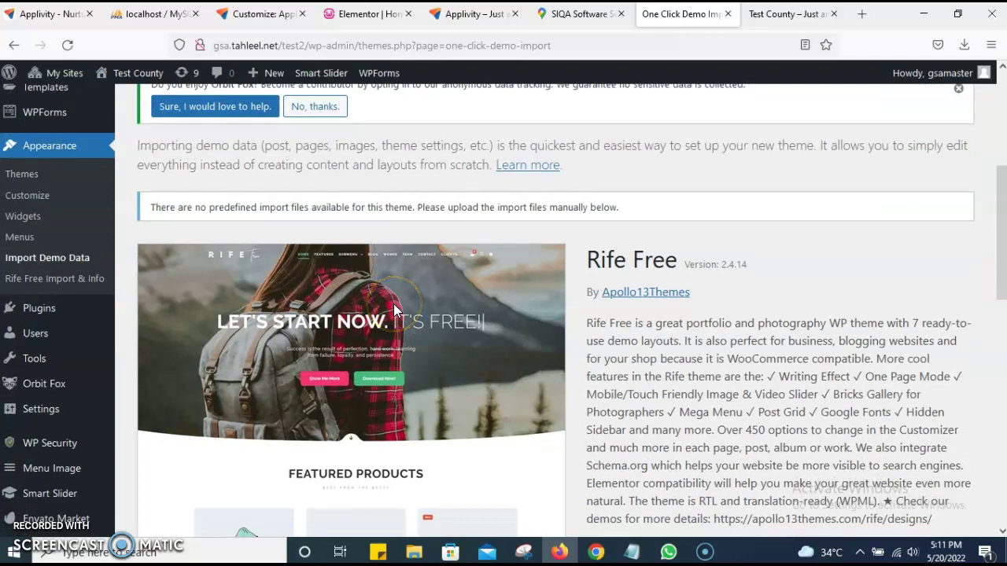
pyautogui.scroll(-2, 396, 309)
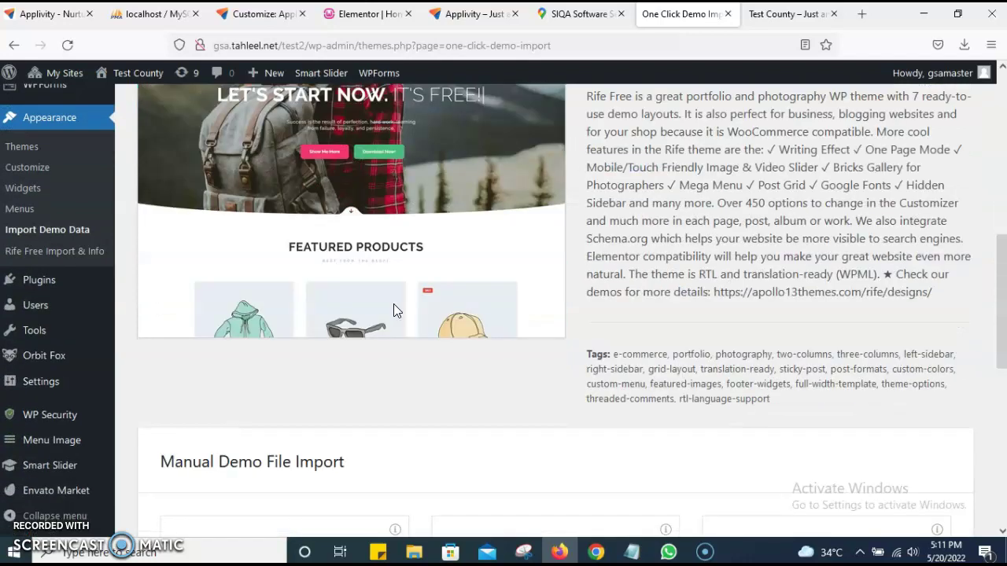
pyautogui.scroll(-3, 395, 311)
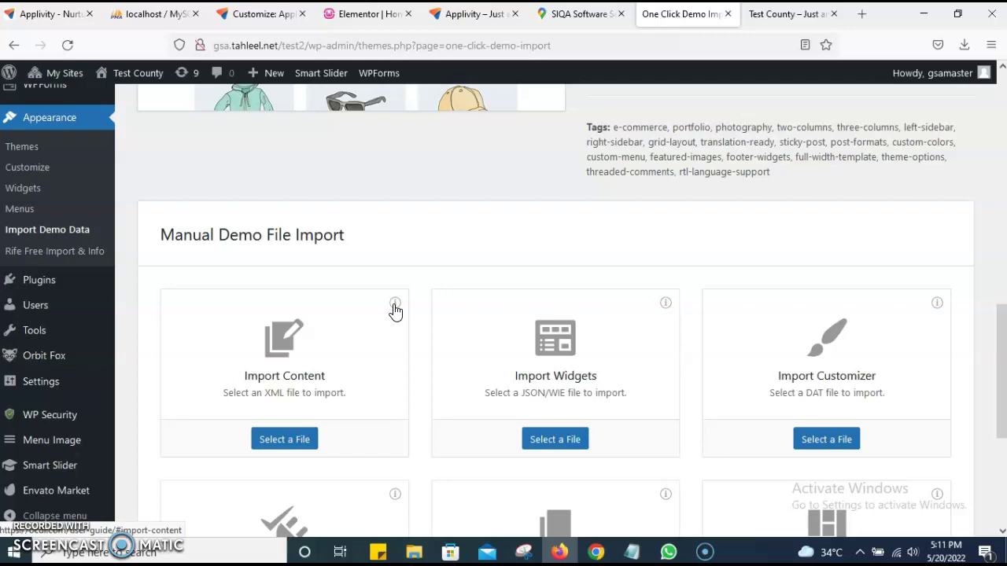
pyautogui.scroll(-3, 394, 312)
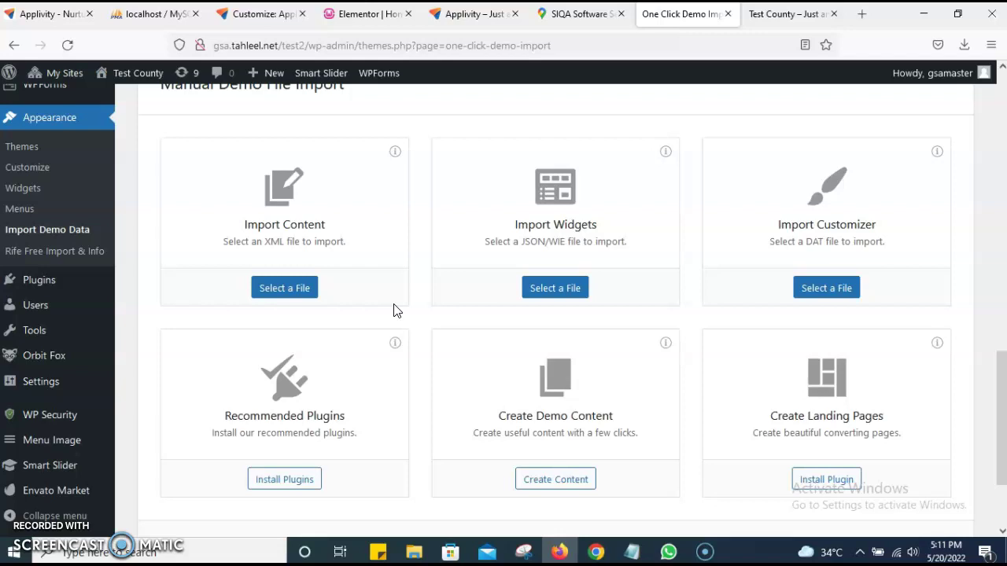
pyautogui.scroll(-2, 395, 312)
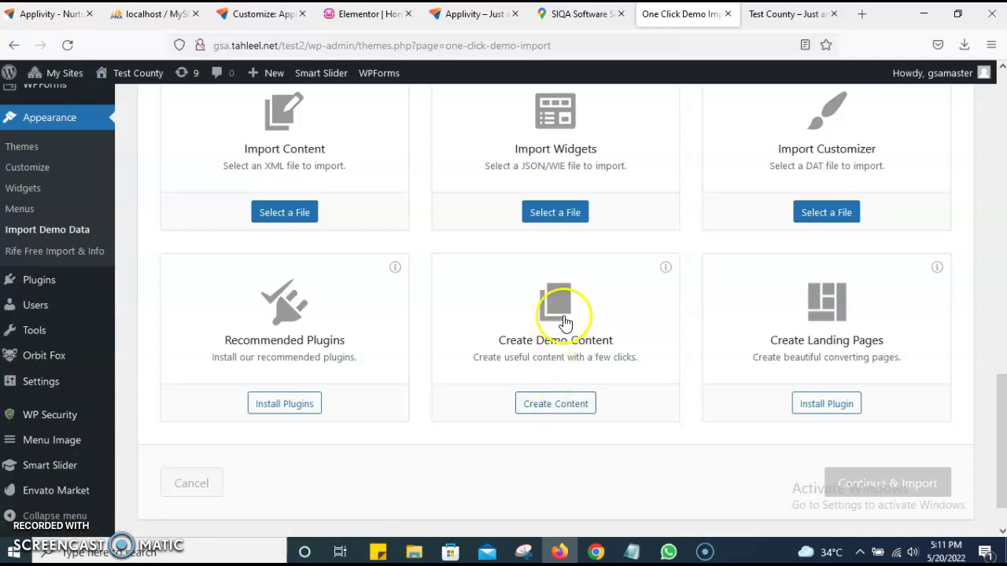
# - Open demo content creation and select the About Us, Contact Us and Meet the Team pages
pyautogui.click(548, 404)
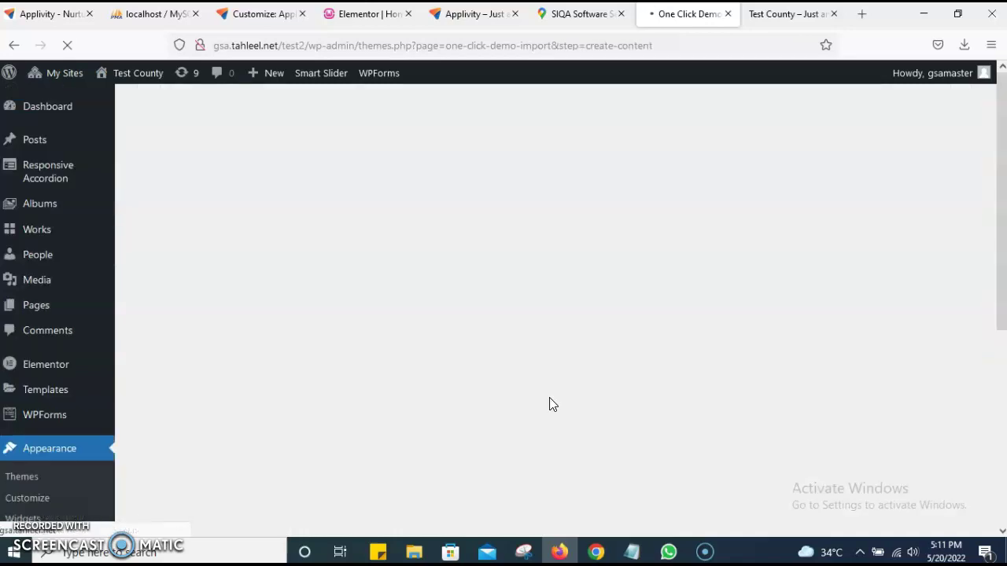
pyautogui.scroll(-4, 526, 413)
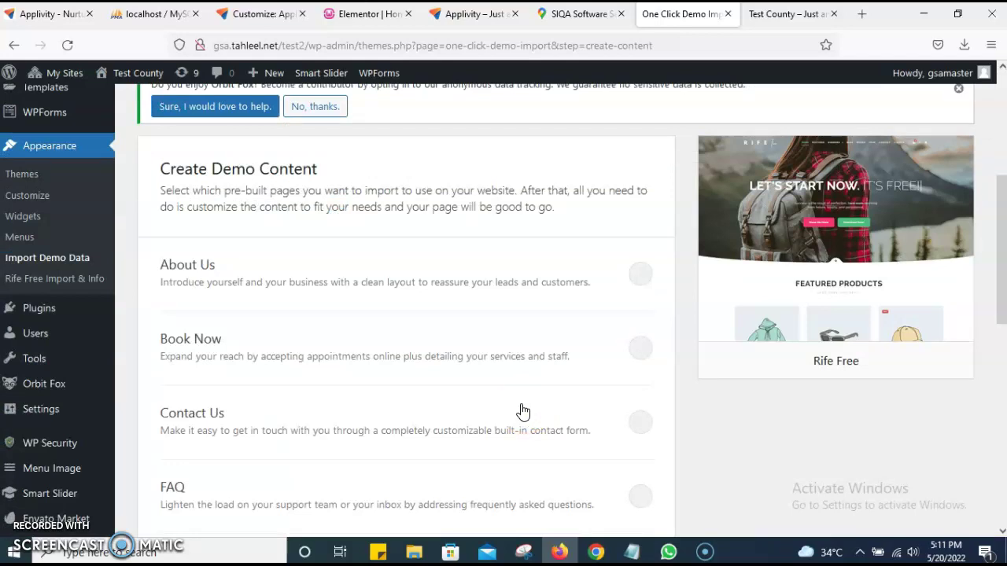
pyautogui.click(641, 274)
pyautogui.scroll(-1, 613, 330)
pyautogui.click(639, 346)
pyautogui.scroll(-3, 519, 342)
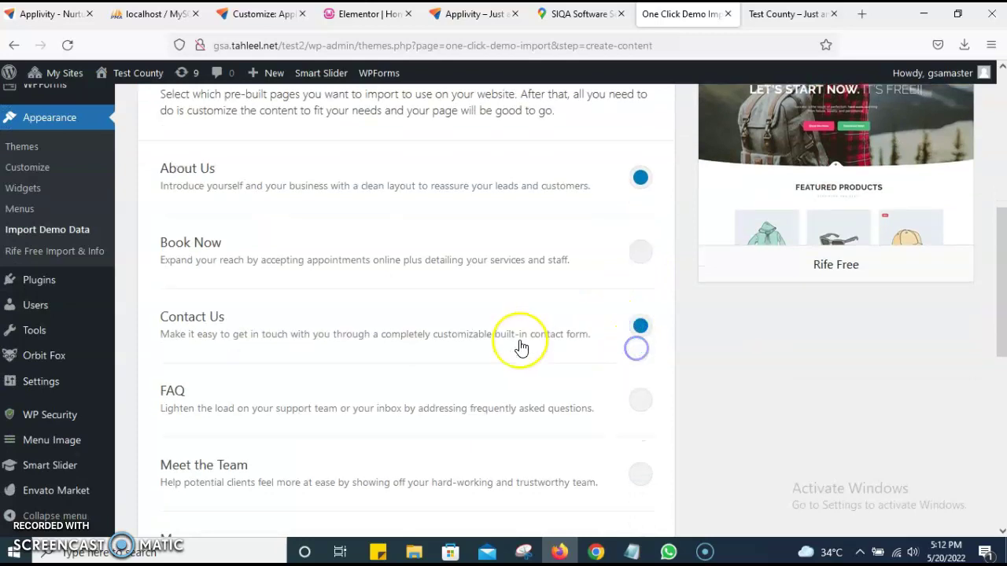
pyautogui.click(641, 271)
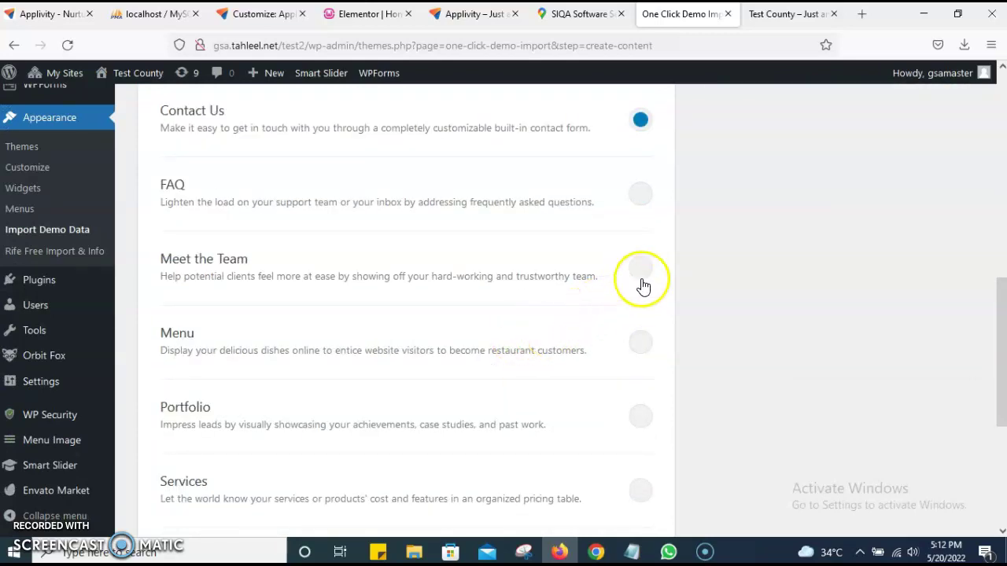
# - Add the Menu, Portfolio, Services and Testimonials pages to the selection and import the demo content
pyautogui.click(640, 342)
pyautogui.click(640, 416)
pyautogui.scroll(-1, 568, 388)
pyautogui.click(637, 340)
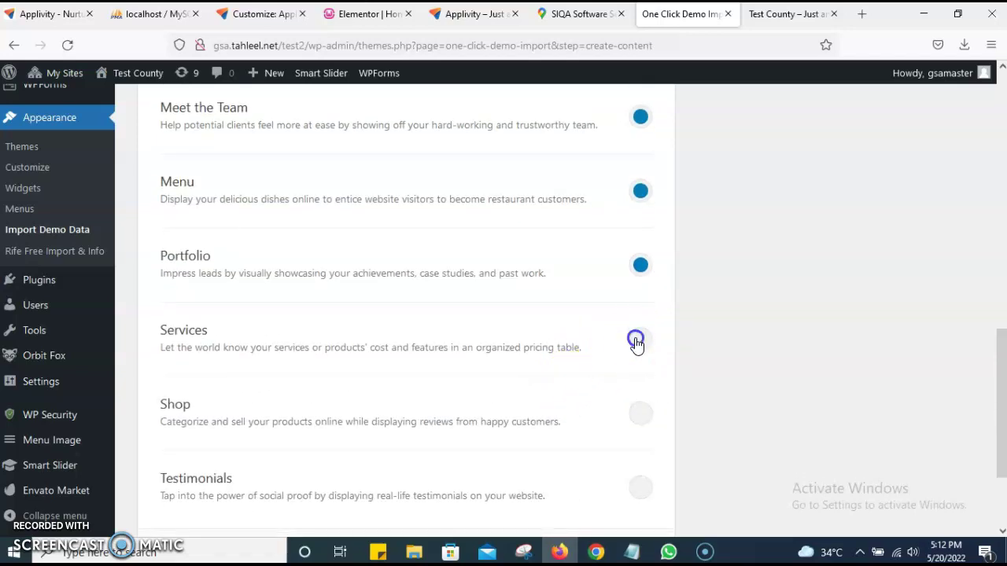
pyautogui.scroll(-2, 618, 353)
pyautogui.click(624, 357)
pyautogui.click(621, 430)
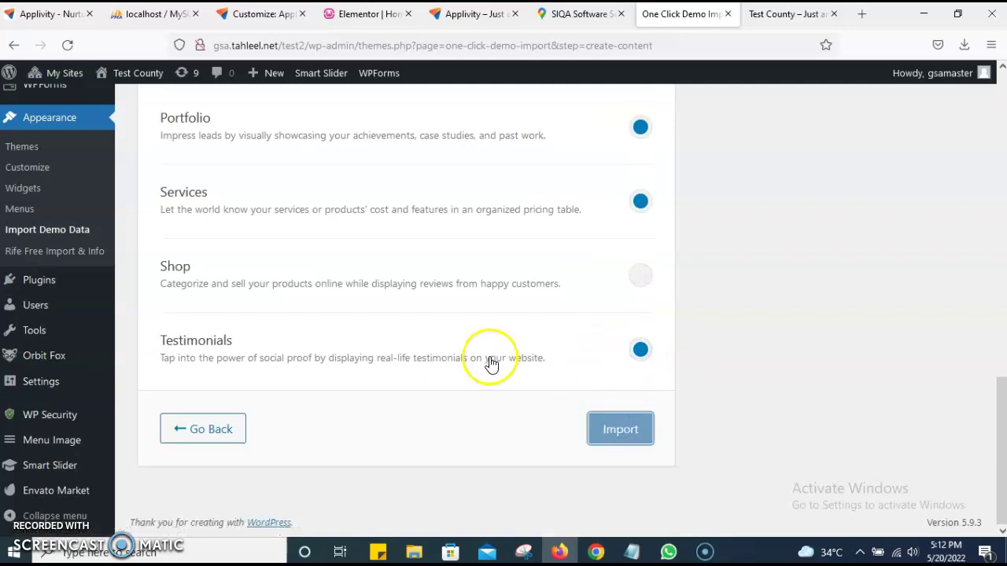